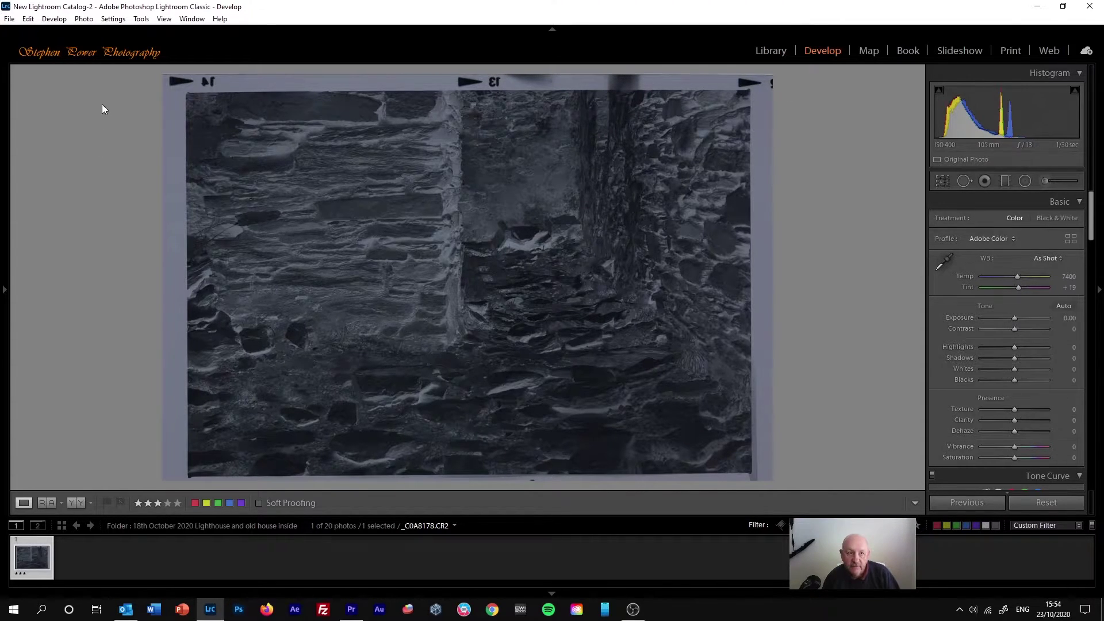
- Flip the negative horizontally so frame numbers 13 and 14 read correctly
{"action": "left_click", "coordinate": [84, 20]}
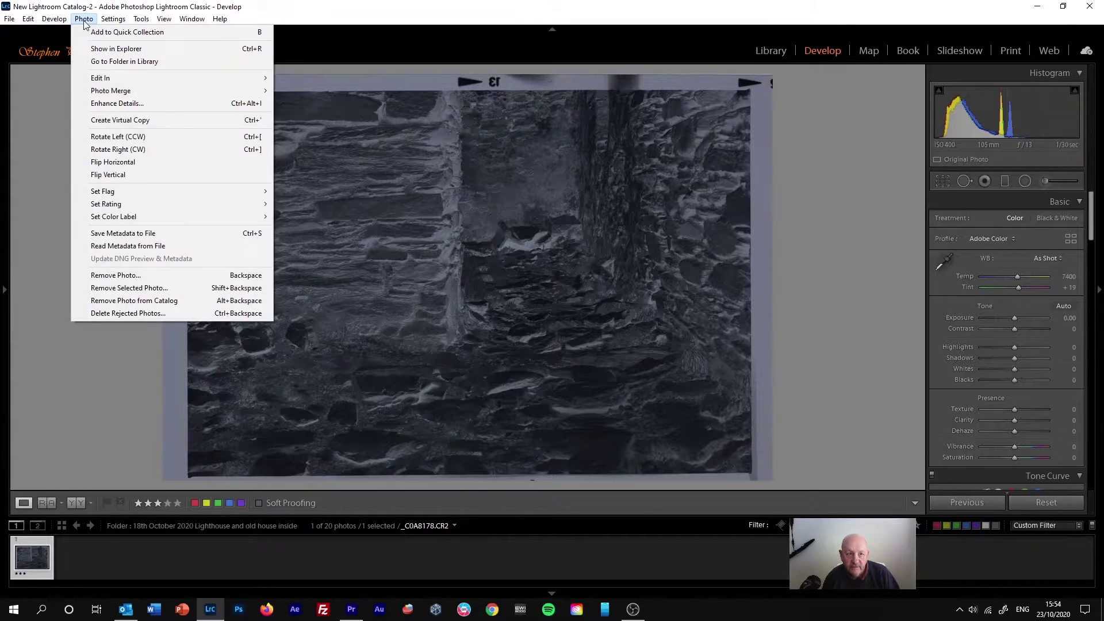
{"action": "left_click", "coordinate": [148, 165]}
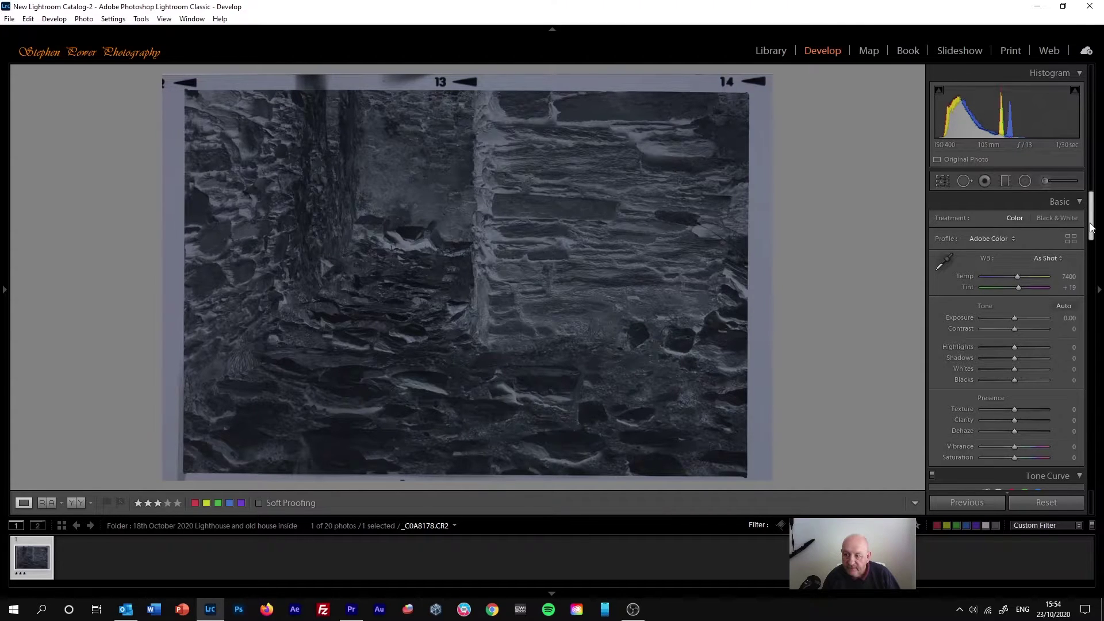
{"action": "left_click_drag", "start_coordinate": [1091, 227], "coordinate": [1083, 386]}
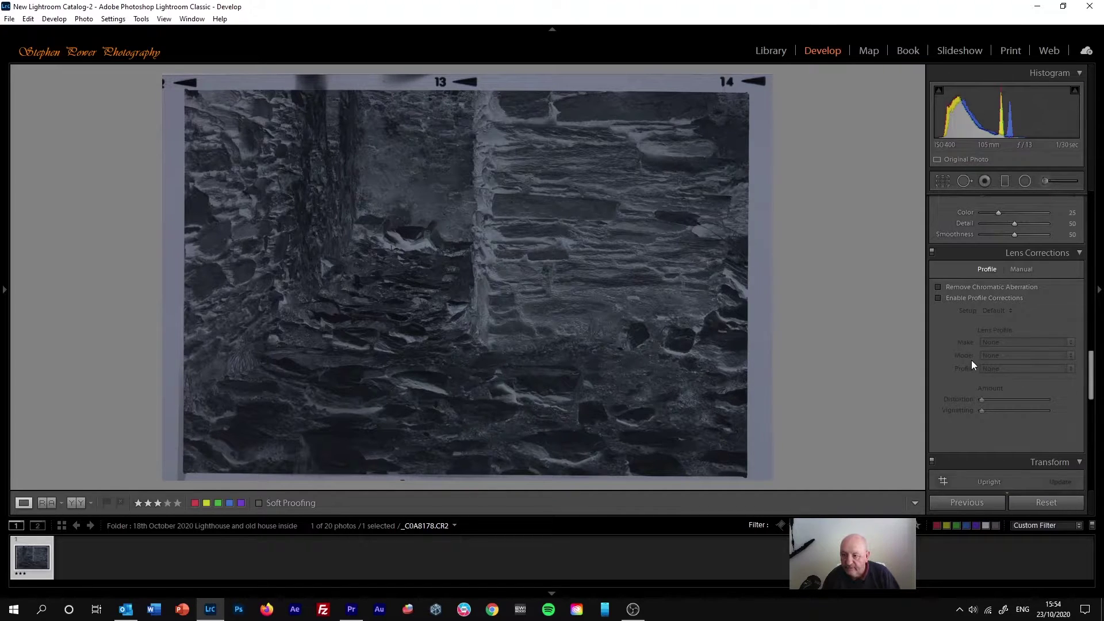
- Turn on Remove Chromatic Aberration and Enable Profile Corrections in Lens Corrections
{"action": "left_click", "coordinate": [937, 287]}
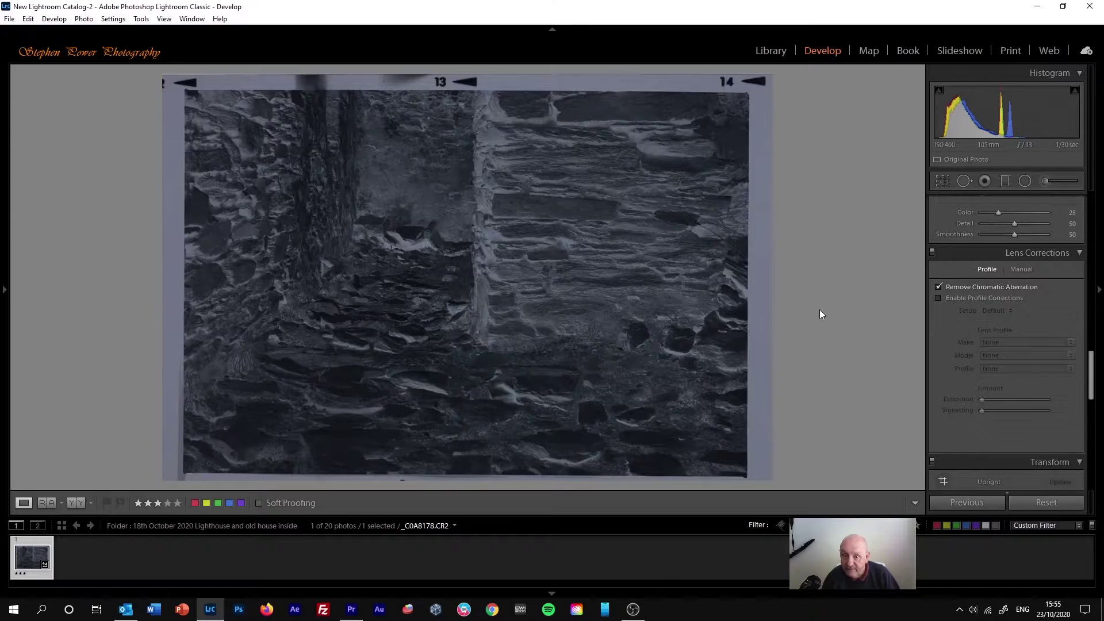
{"action": "left_click", "coordinate": [939, 297]}
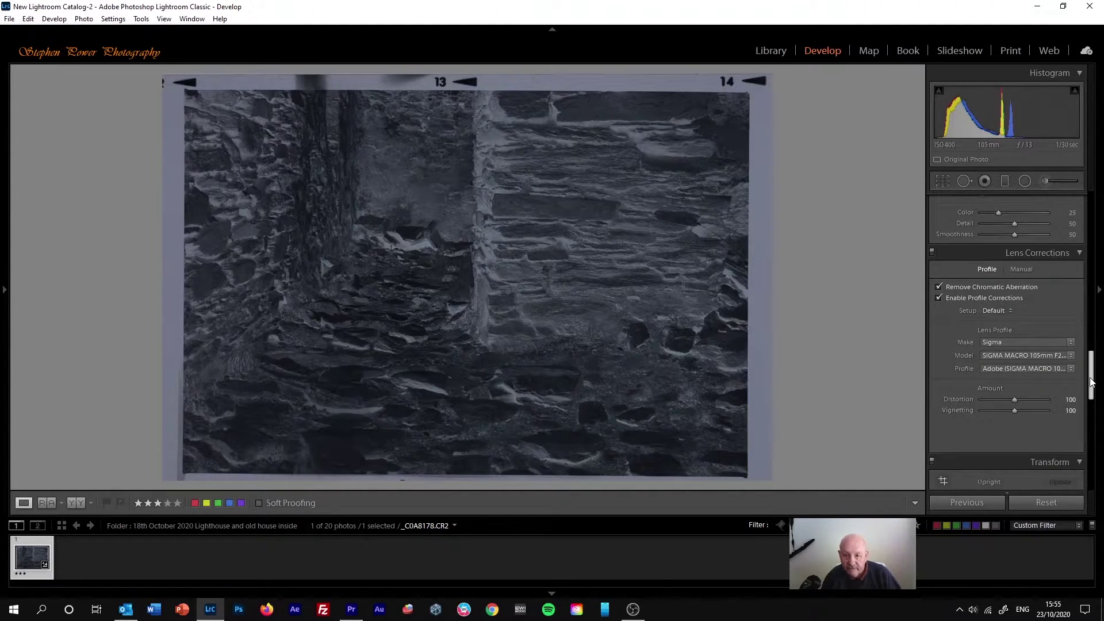
{"action": "left_click_drag", "start_coordinate": [1091, 383], "coordinate": [1091, 413]}
{"action": "scroll", "coordinate": [971, 323], "scroll_direction": "down", "scroll_amount": 1}
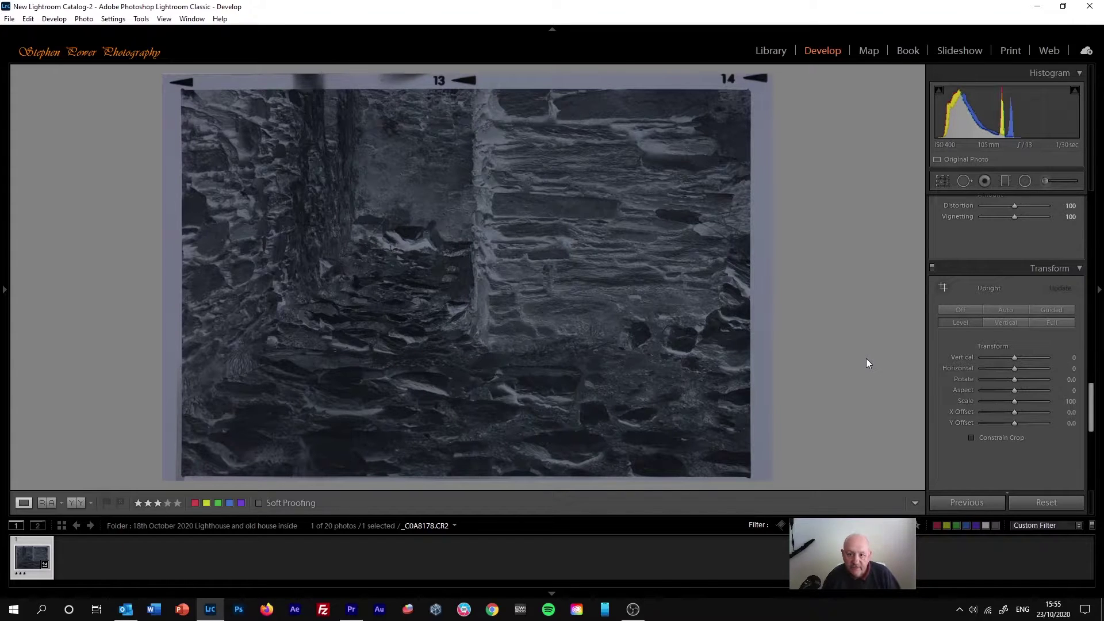
{"action": "left_click_drag", "start_coordinate": [1095, 406], "coordinate": [1098, 198]}
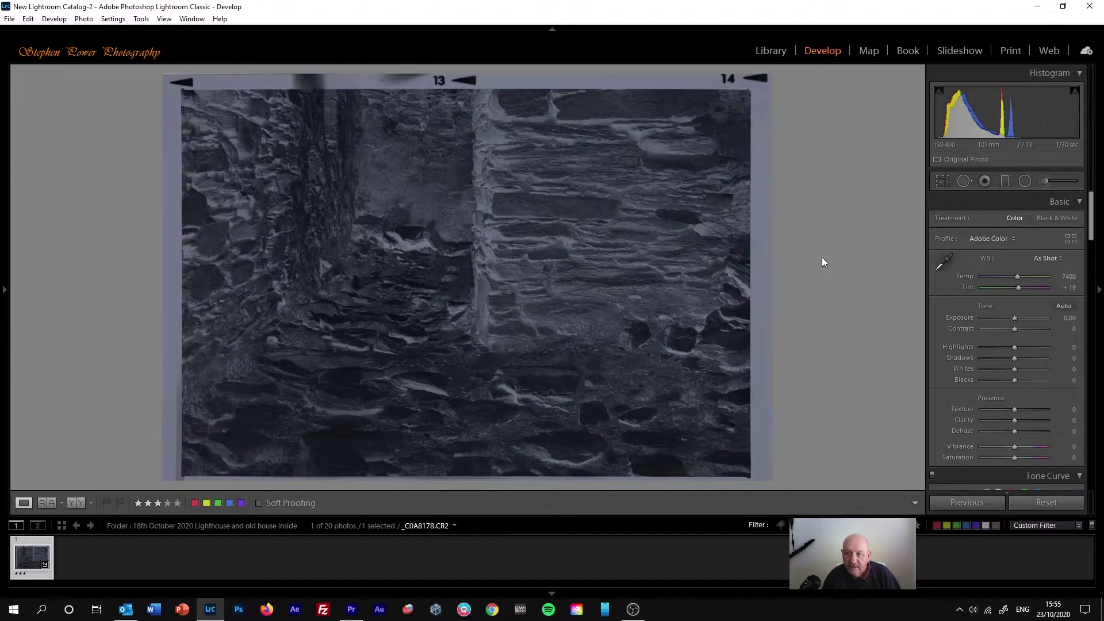
- Pull the crop edge inside the film border, reposition the stone walls, and apply the crop
{"action": "left_click", "coordinate": [949, 179]}
{"action": "left_click_drag", "start_coordinate": [468, 80], "coordinate": [467, 92]}
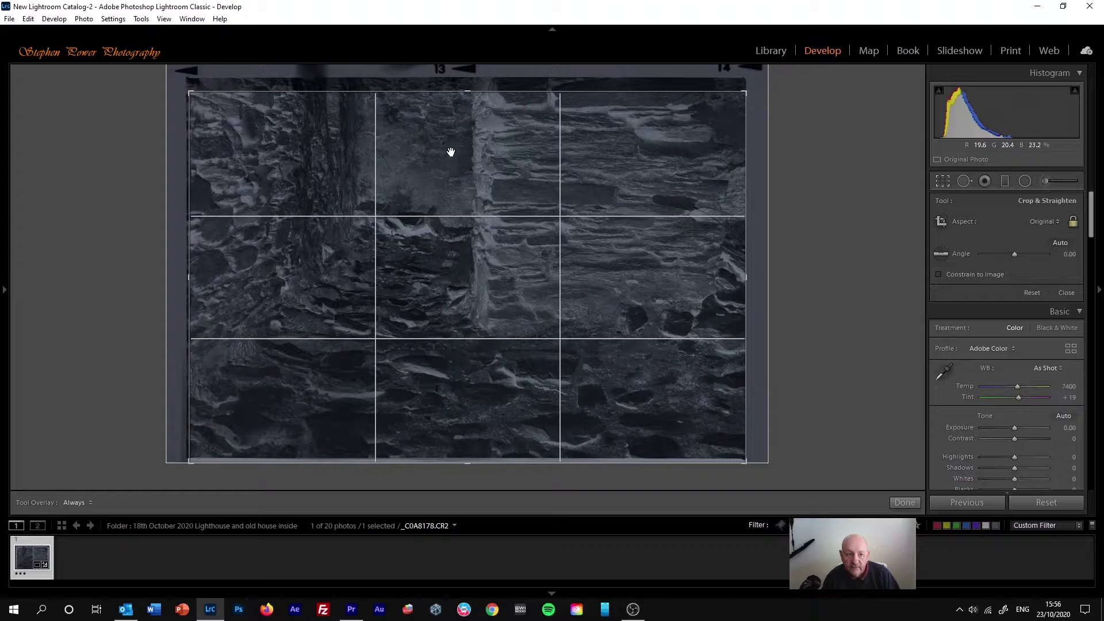
{"action": "left_click_drag", "start_coordinate": [451, 153], "coordinate": [455, 162]}
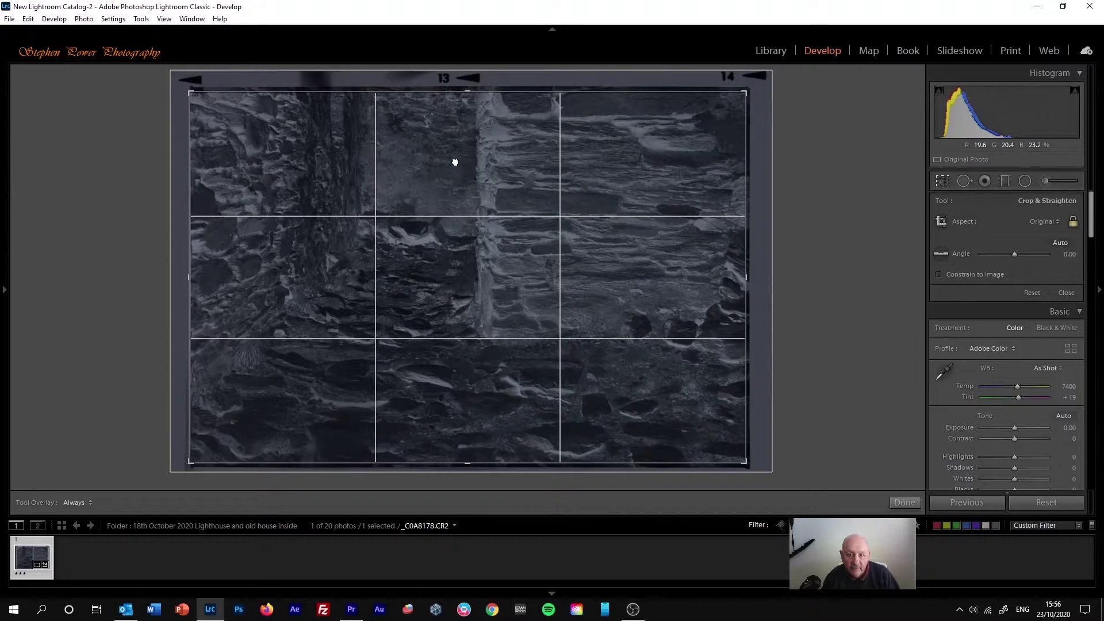
{"action": "left_click", "coordinate": [941, 181]}
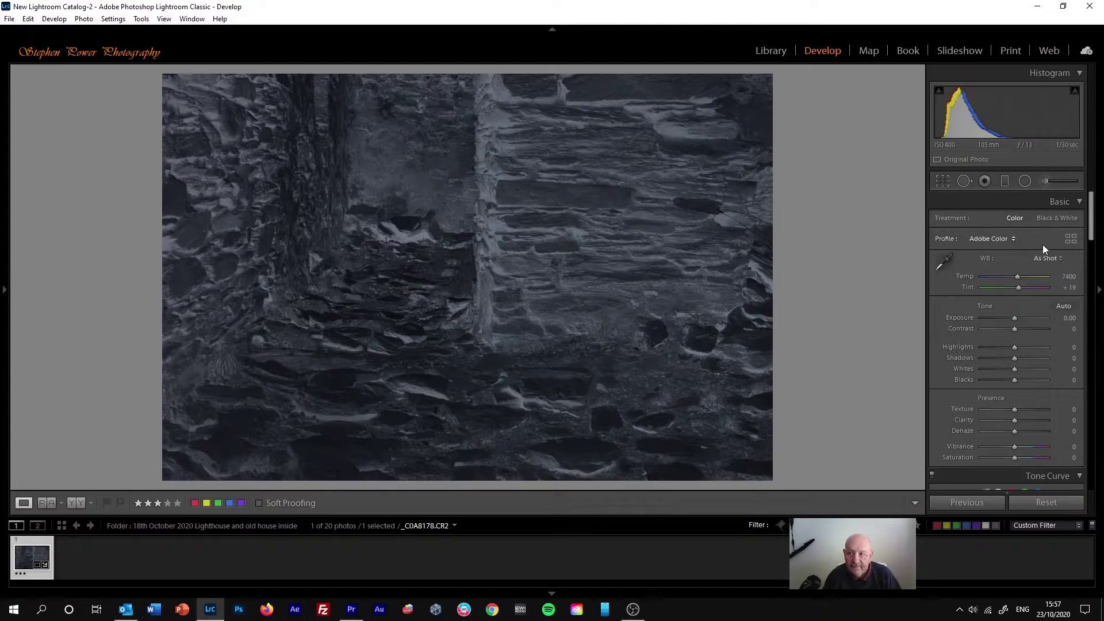
- Invert the tone curve: black point raised to the top, white point dropped to the bottom
{"action": "left_click_drag", "start_coordinate": [1093, 223], "coordinate": [1097, 266]}
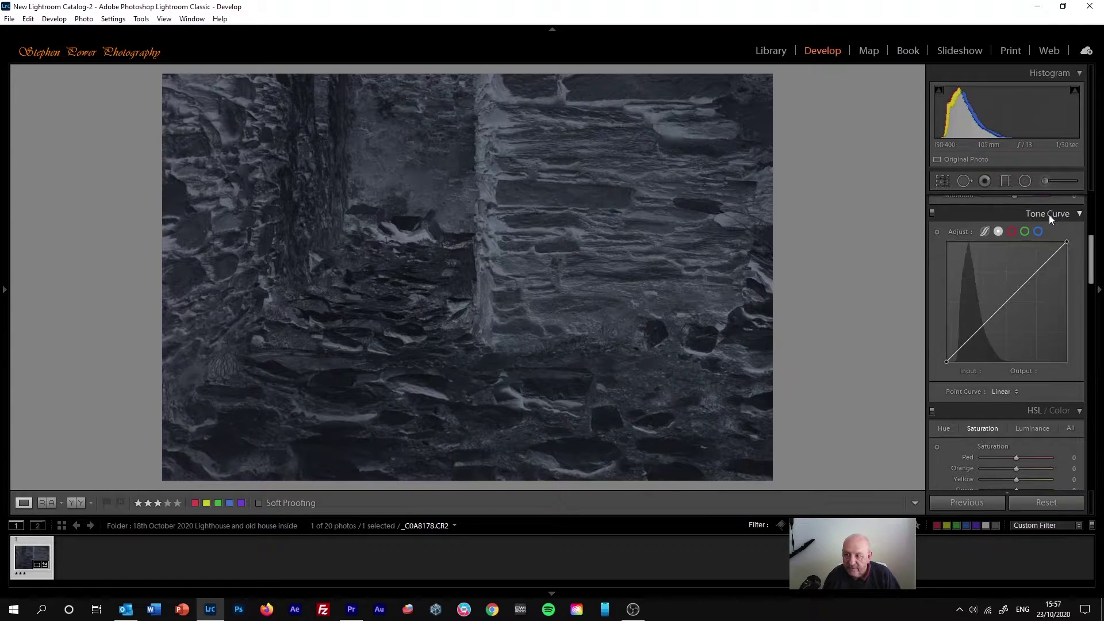
{"action": "scroll", "coordinate": [1082, 223], "scroll_direction": "up", "scroll_amount": 1}
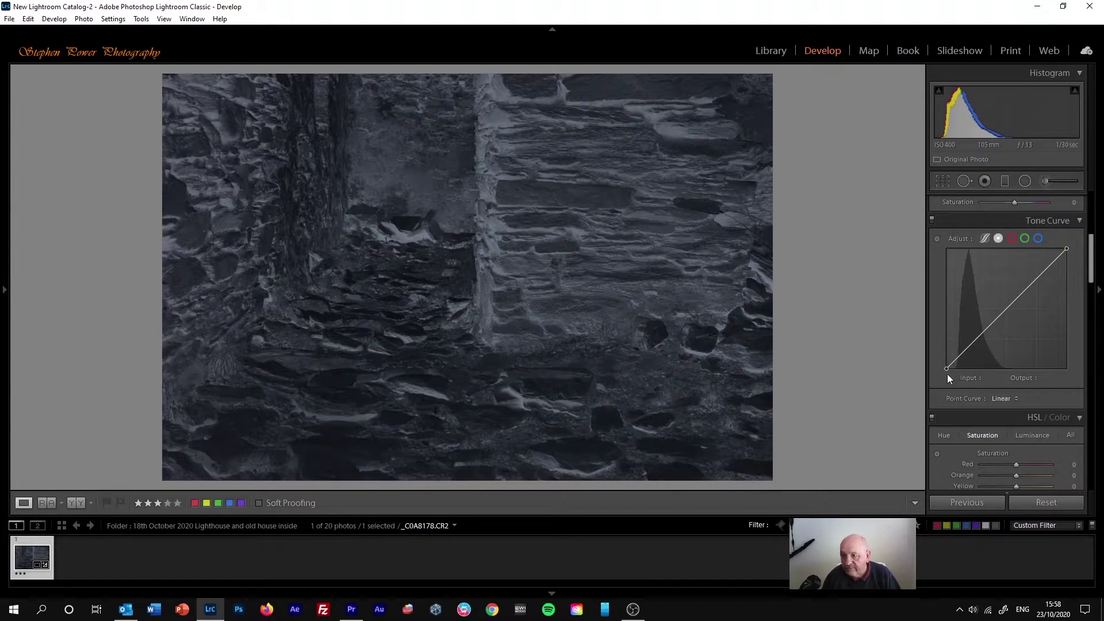
{"action": "mouse_move", "coordinate": [947, 369]}
{"action": "left_click_drag", "start_coordinate": [947, 368], "coordinate": [939, 245]}
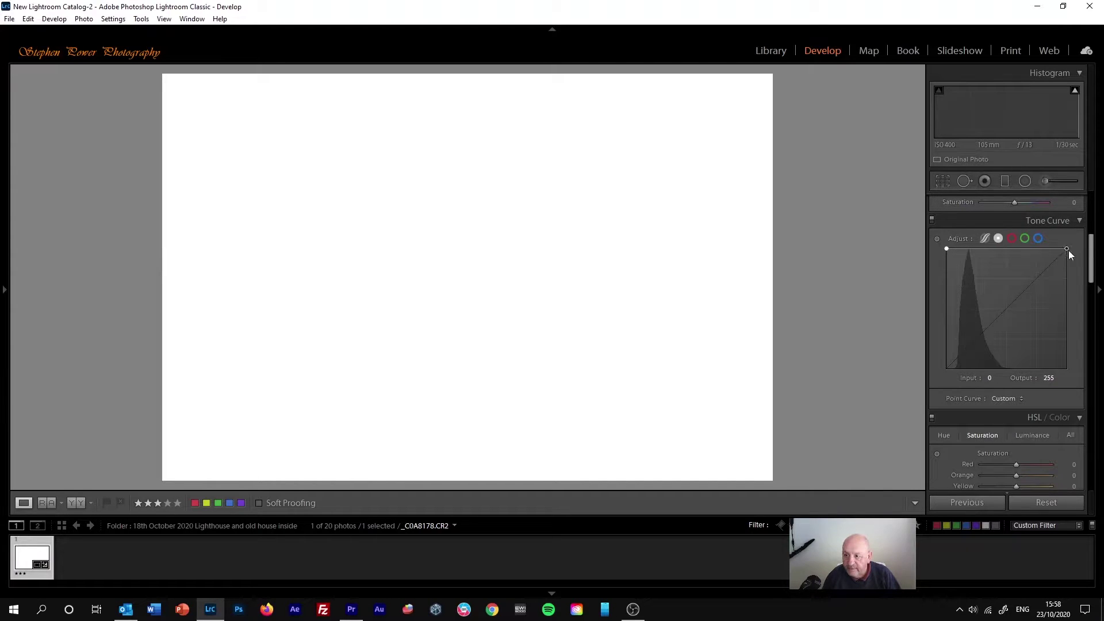
{"action": "mouse_move", "coordinate": [1067, 251]}
{"action": "left_click_drag", "start_coordinate": [1066, 250], "coordinate": [1069, 371]}
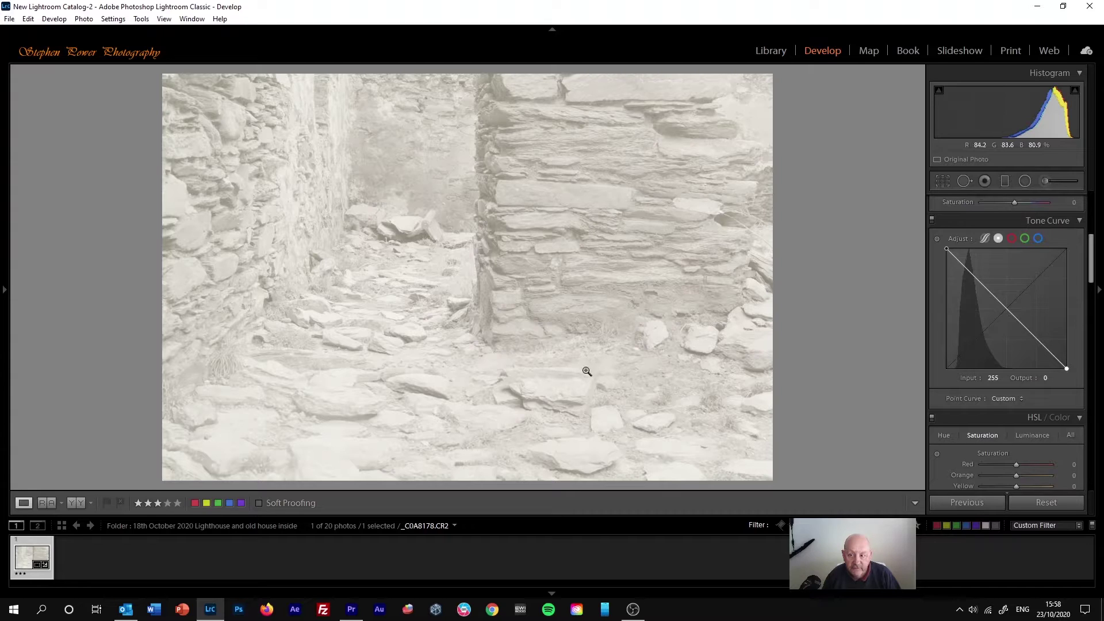
{"action": "left_click_drag", "start_coordinate": [1094, 257], "coordinate": [1092, 240]}
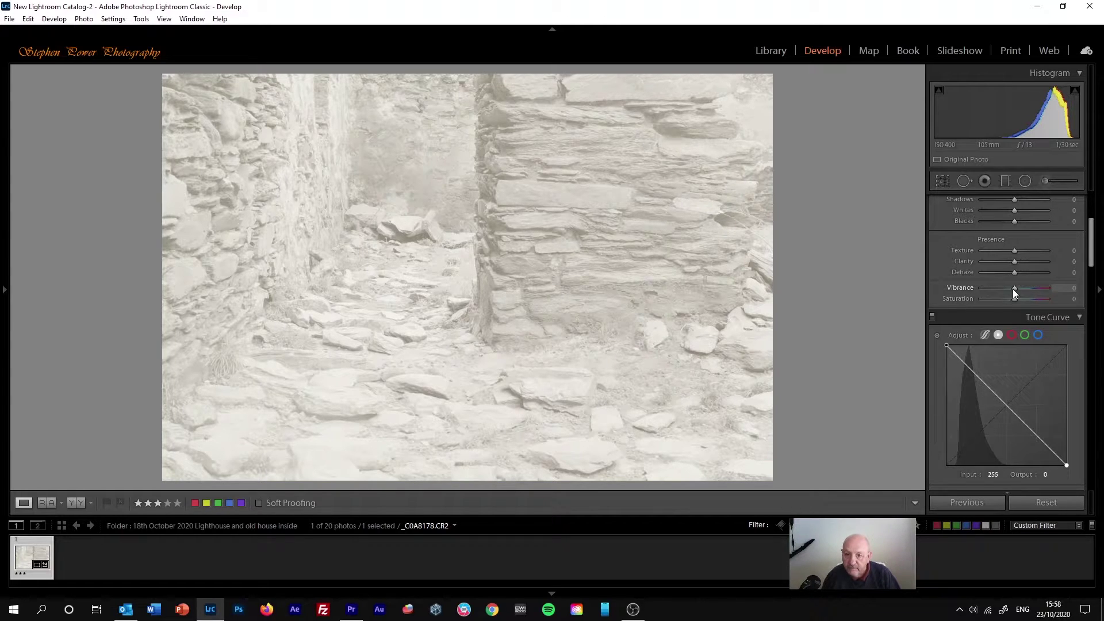
- Drag Vibrance in the Presence section all the way down to -100
{"action": "left_click_drag", "start_coordinate": [1012, 289], "coordinate": [948, 288]}
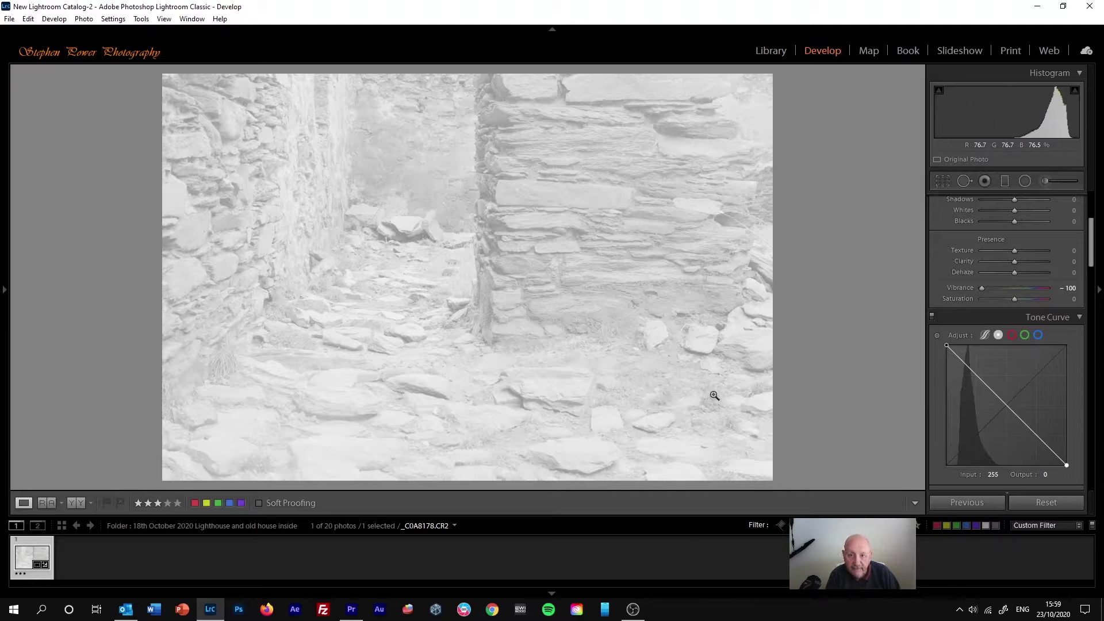
- Edit in Photoshop with Levels black input 125, then save and close _C0A8178-Edit-2.tif
{"action": "key", "text": "ctrl+e"}
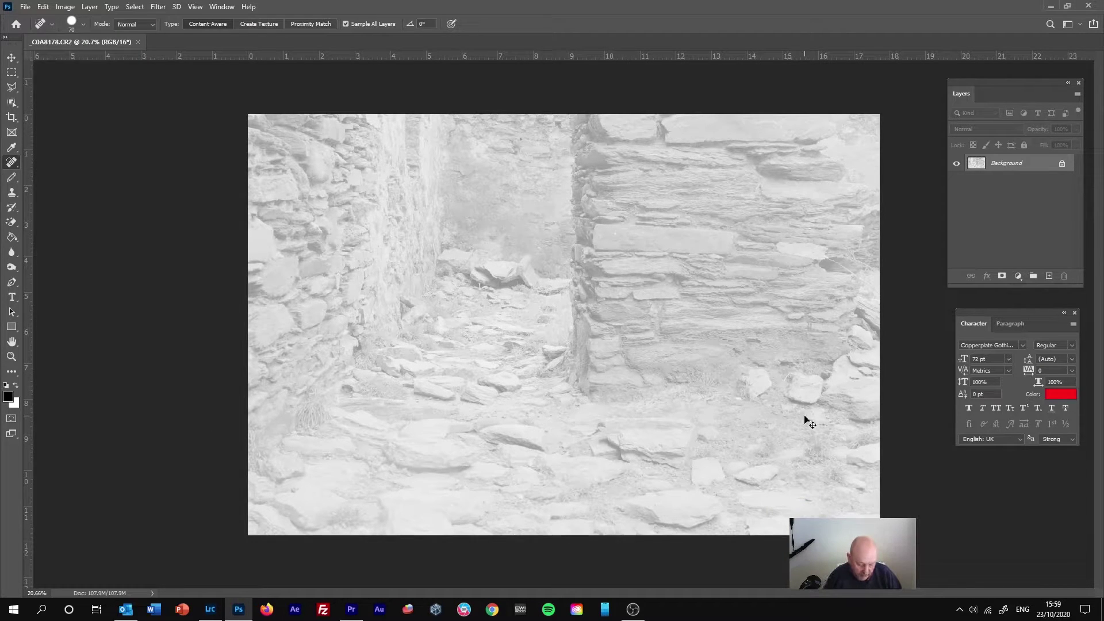
{"action": "key", "text": "ctrl+l"}
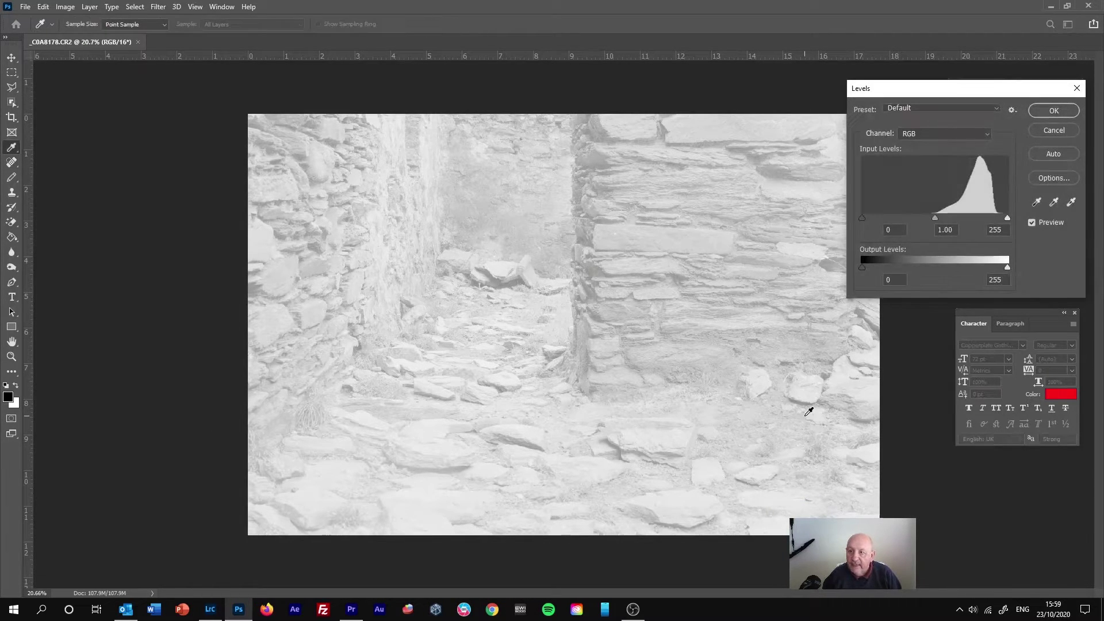
{"action": "left_click_drag", "start_coordinate": [936, 93], "coordinate": [932, 91]}
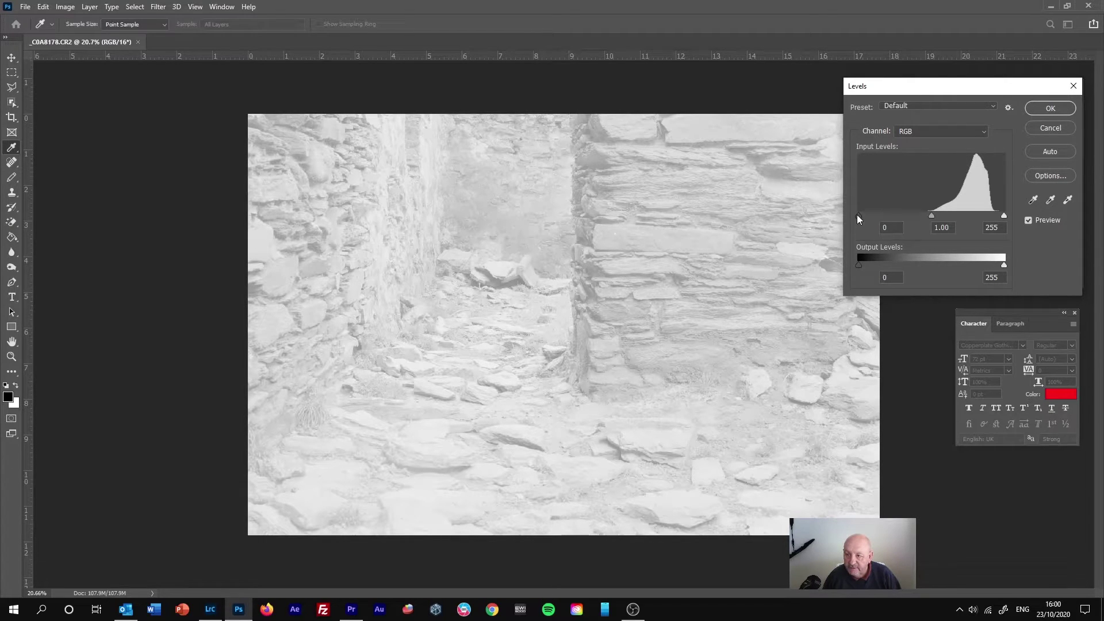
{"action": "left_click_drag", "start_coordinate": [857, 215], "coordinate": [932, 216]}
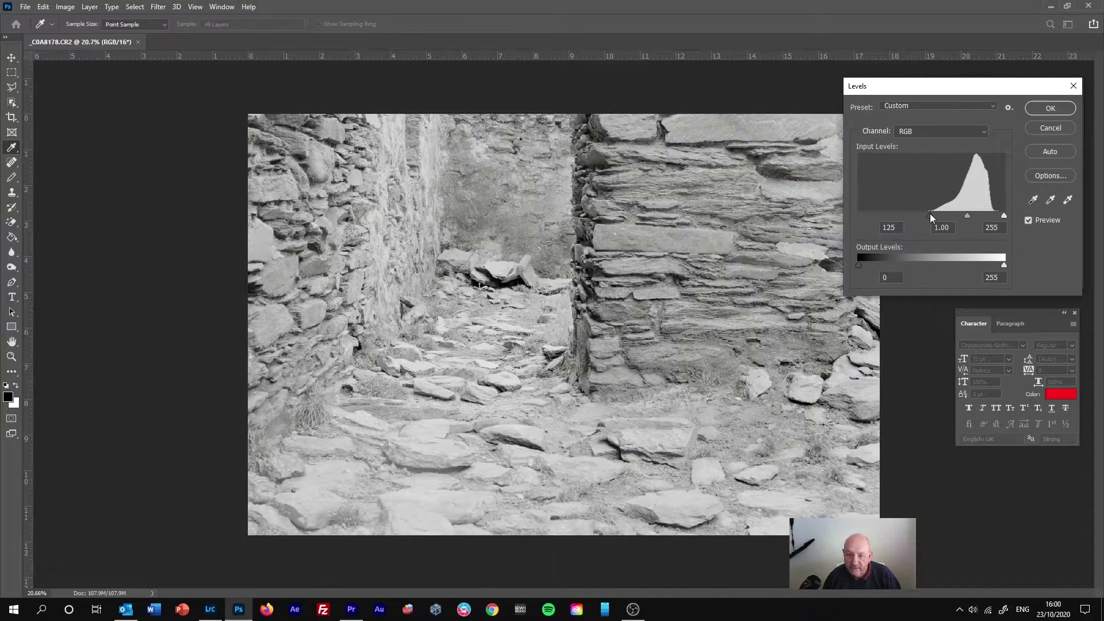
{"action": "key", "text": "Return"}
{"action": "key", "text": "j"}
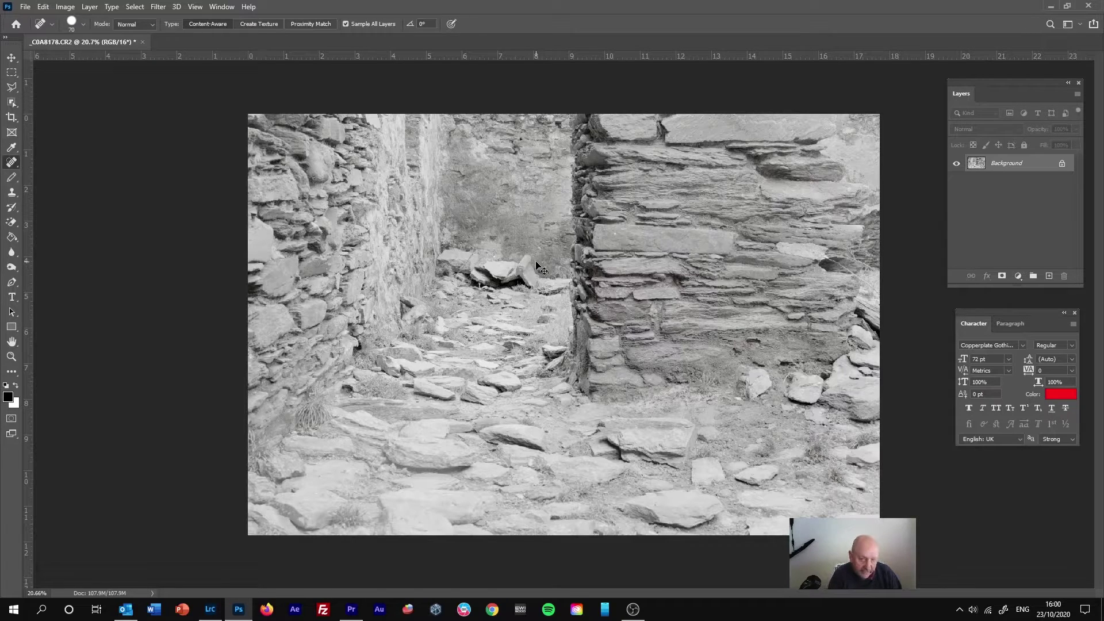
{"action": "key", "text": "ctrl+w"}
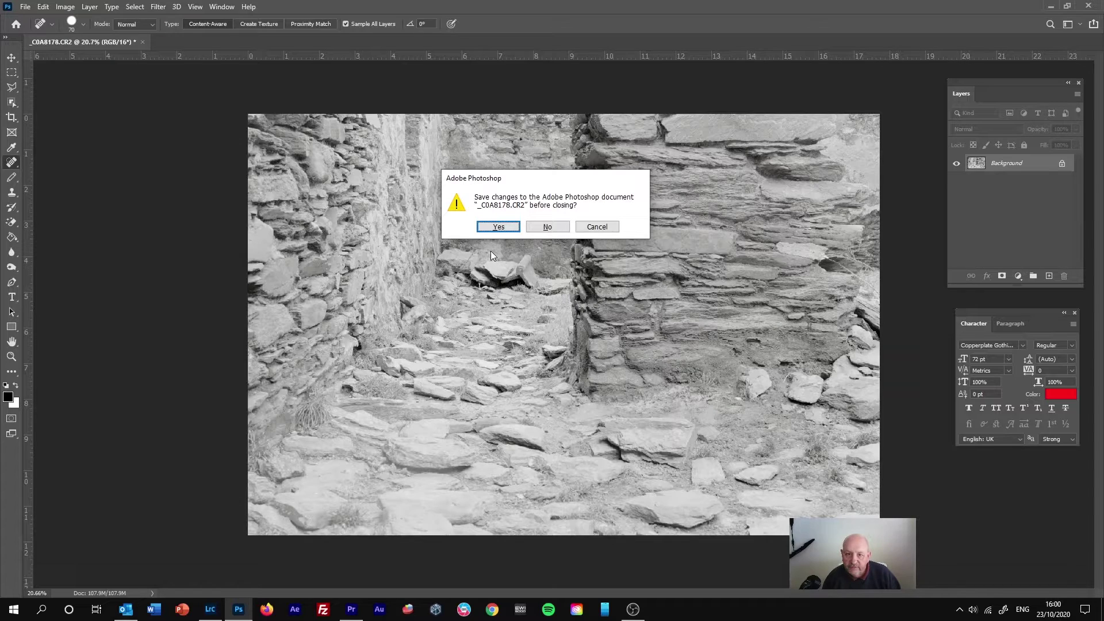
{"action": "left_click", "coordinate": [509, 227]}
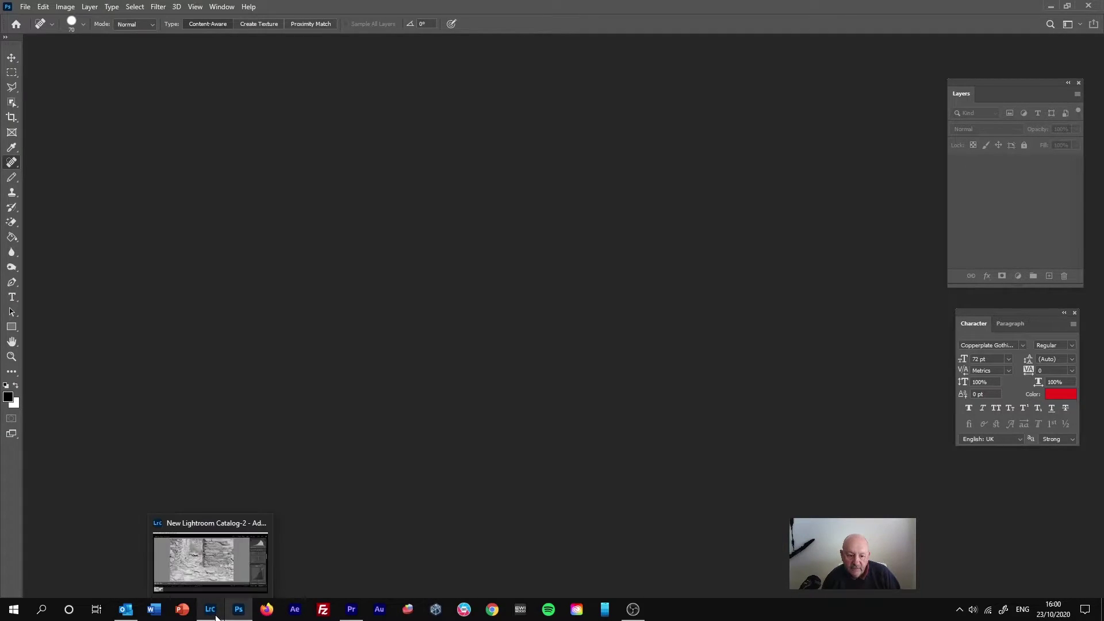
- Back in Lightroom, apply the Strong Contrast point curve to _C0A8178-Edit-2.tif
{"action": "left_click", "coordinate": [216, 616]}
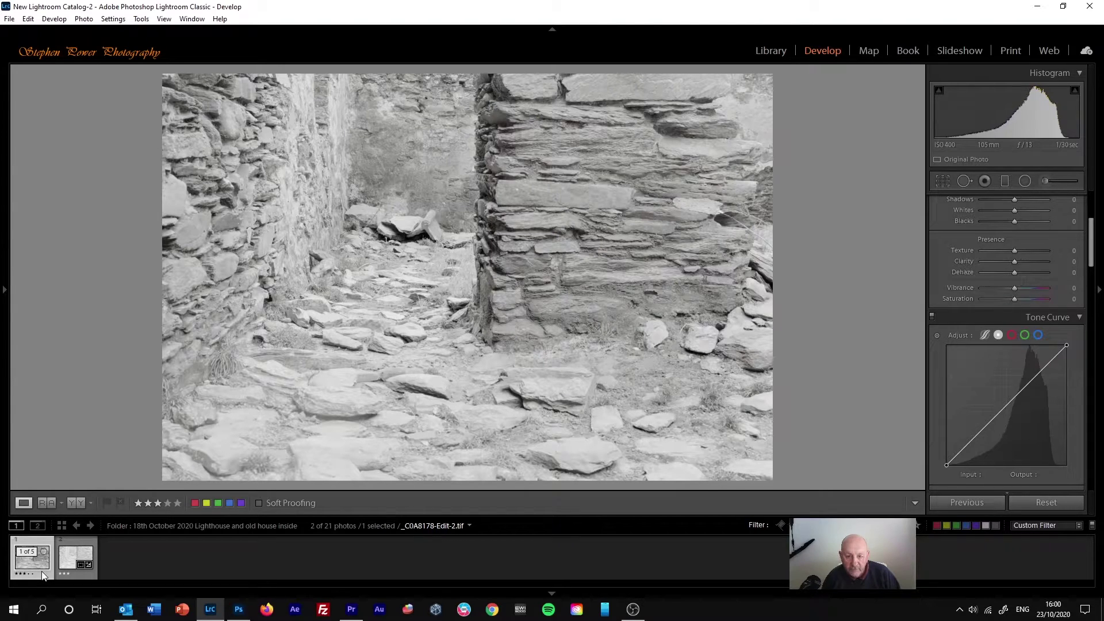
{"action": "scroll", "coordinate": [931, 183], "scroll_direction": "up", "scroll_amount": 2}
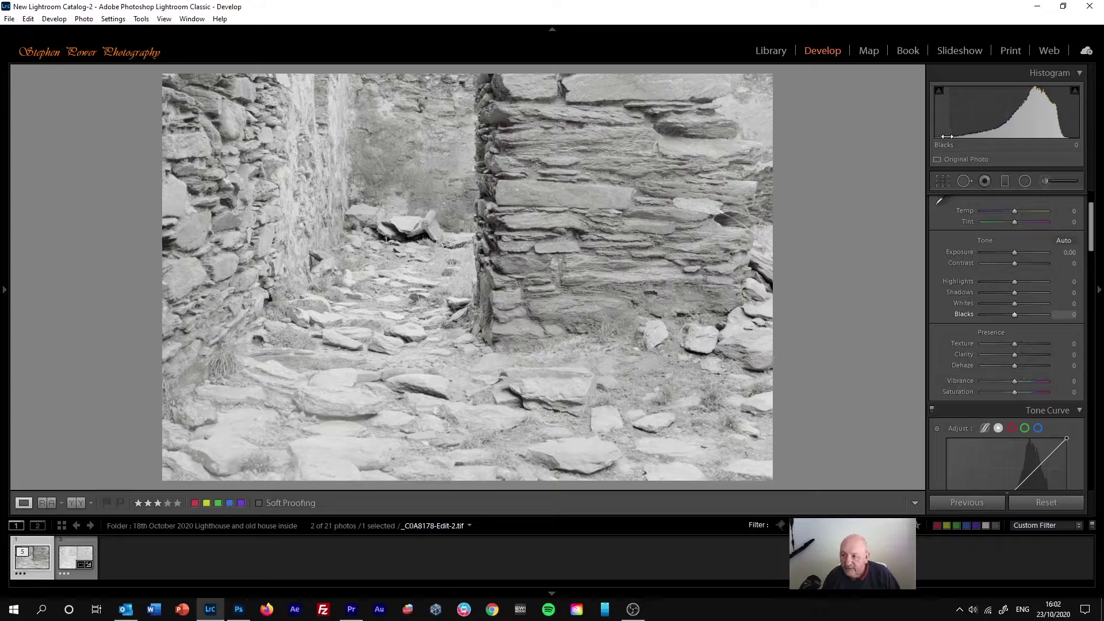
{"action": "mouse_move", "coordinate": [952, 135]}
{"action": "left_mouse_down"}
{"action": "mouse_move", "coordinate": [927, 135]}
{"action": "mouse_move", "coordinate": [940, 138]}
{"action": "left_mouse_up"}
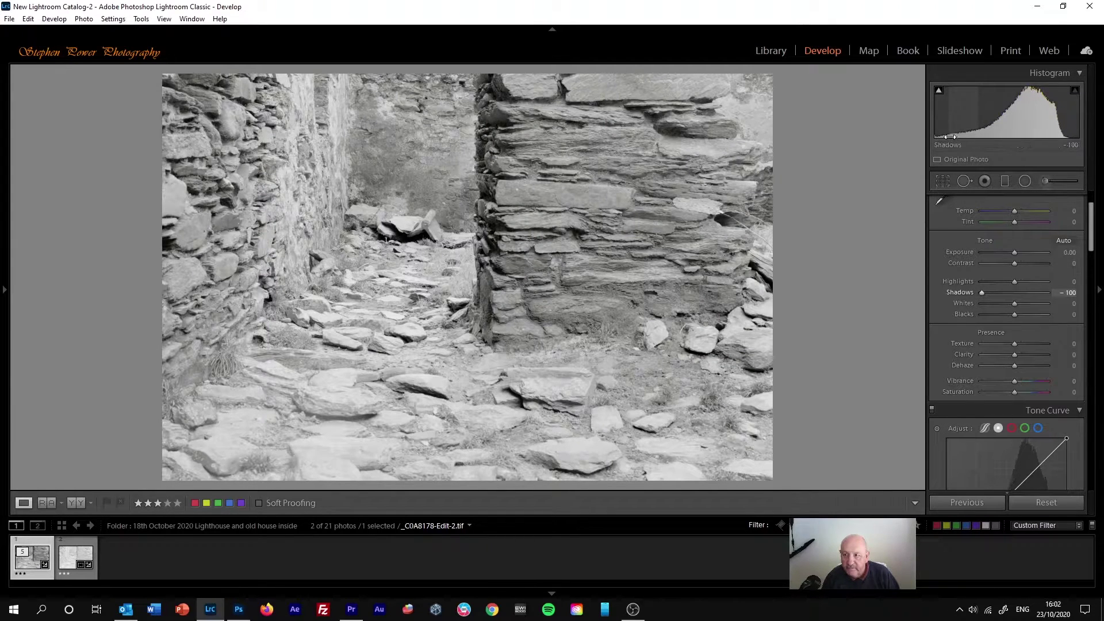
{"action": "left_click_drag", "start_coordinate": [1091, 233], "coordinate": [1100, 261]}
{"action": "left_click", "coordinate": [1009, 412]}
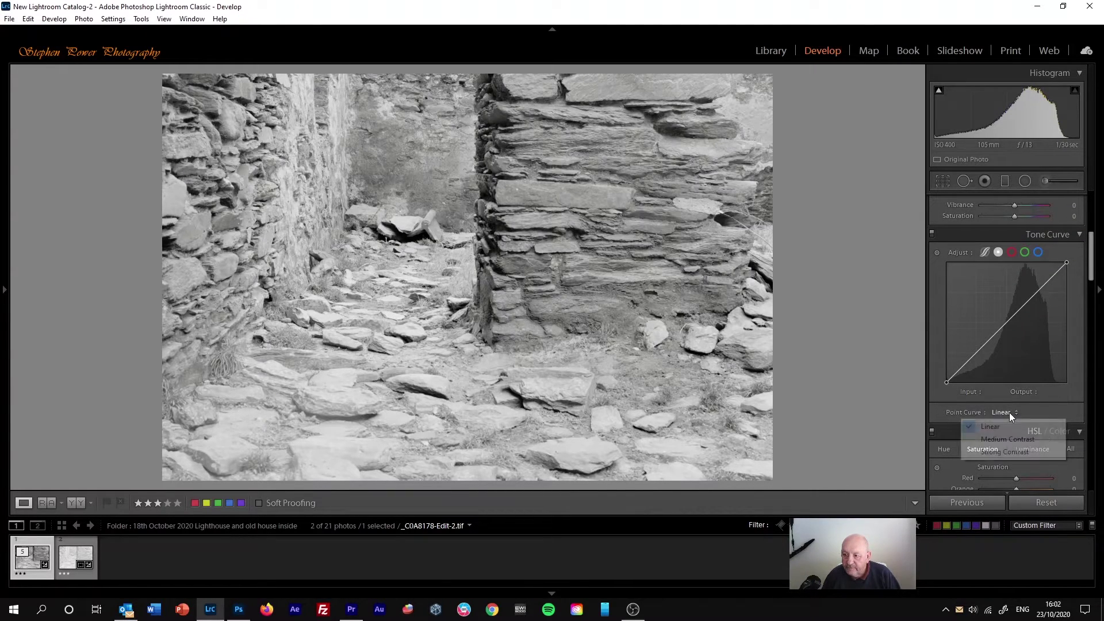
{"action": "left_click", "coordinate": [1017, 450]}
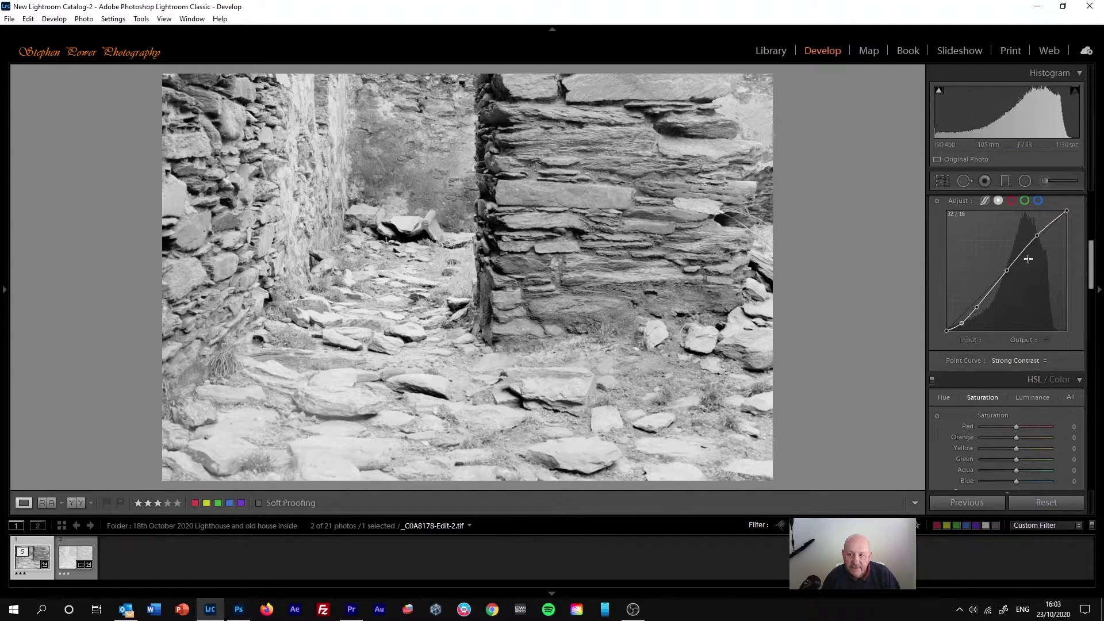
- Drag a graduated filter up across the photo with Shadows 0 and Highlights about -85
{"action": "left_click", "coordinate": [1005, 182]}
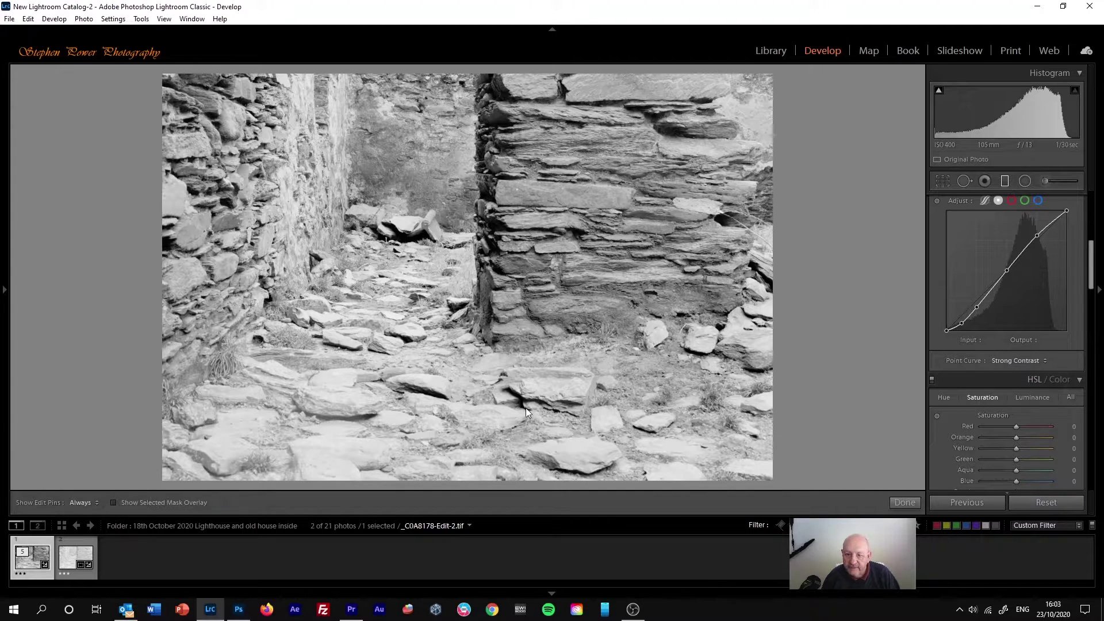
{"action": "left_click_drag", "start_coordinate": [451, 486], "coordinate": [454, 166]}
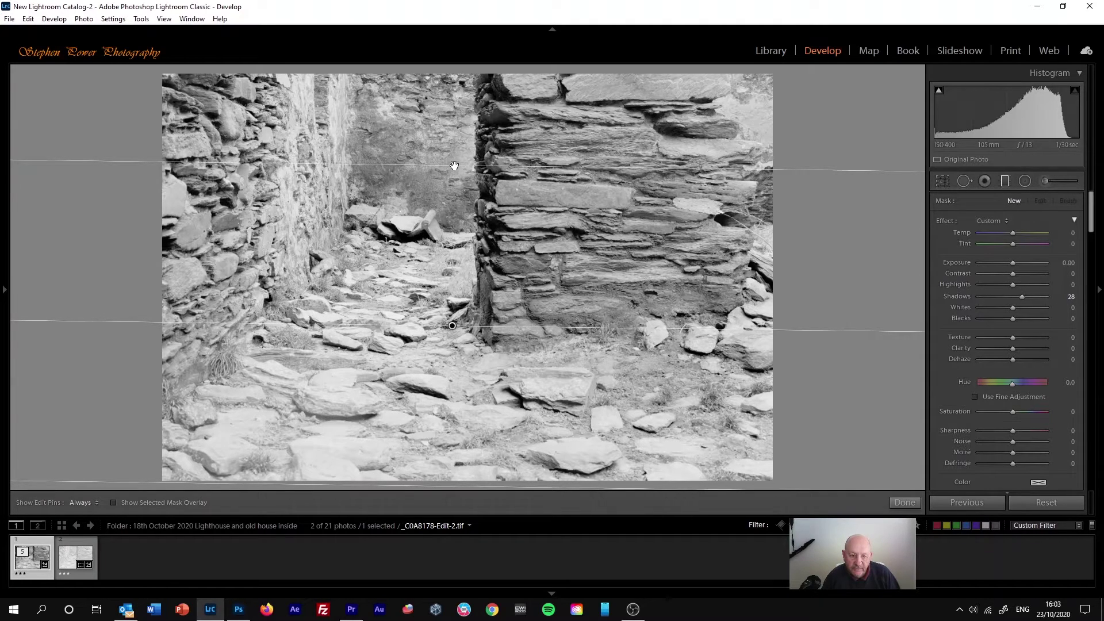
{"action": "left_click_drag", "start_coordinate": [454, 166], "coordinate": [454, 166]}
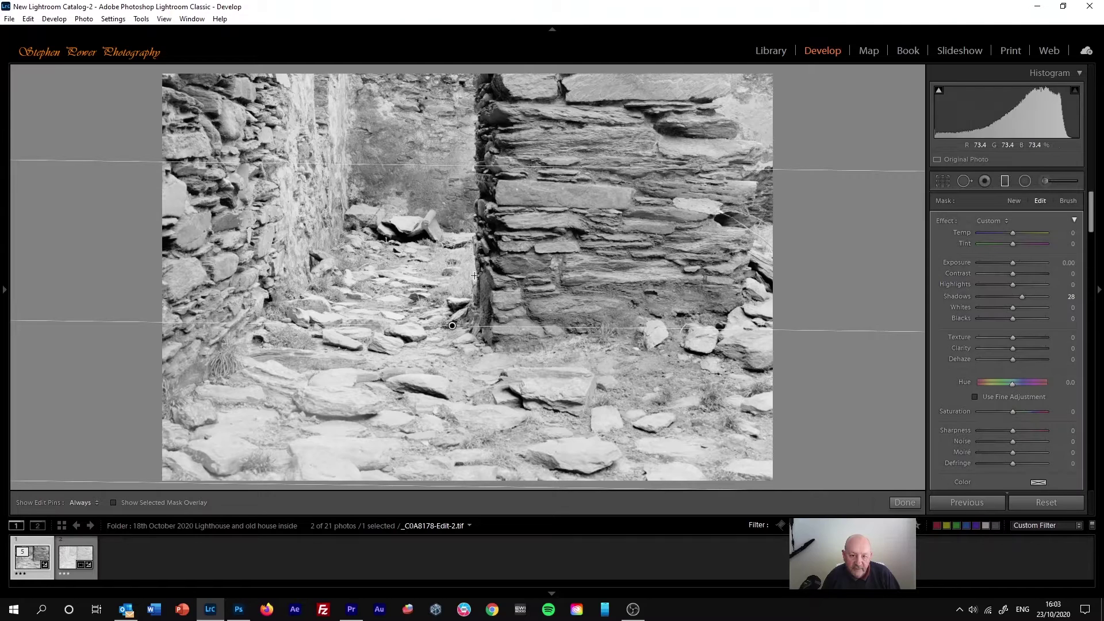
{"action": "double_click", "coordinate": [970, 296]}
{"action": "left_click_drag", "start_coordinate": [1012, 284], "coordinate": [927, 291]}
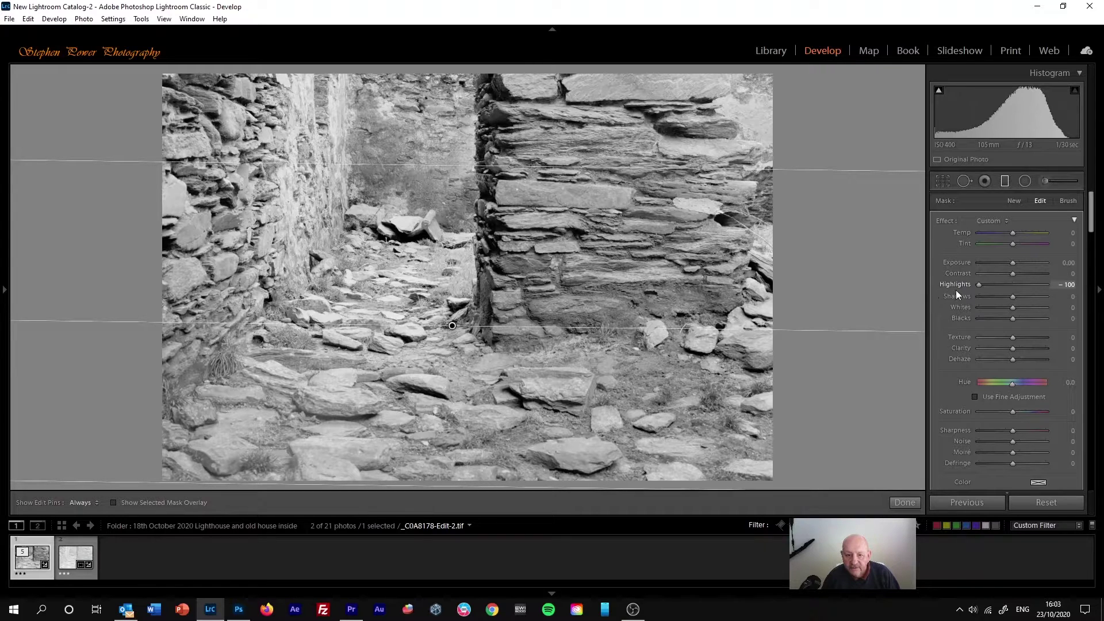
{"action": "left_click_drag", "start_coordinate": [977, 286], "coordinate": [983, 284]}
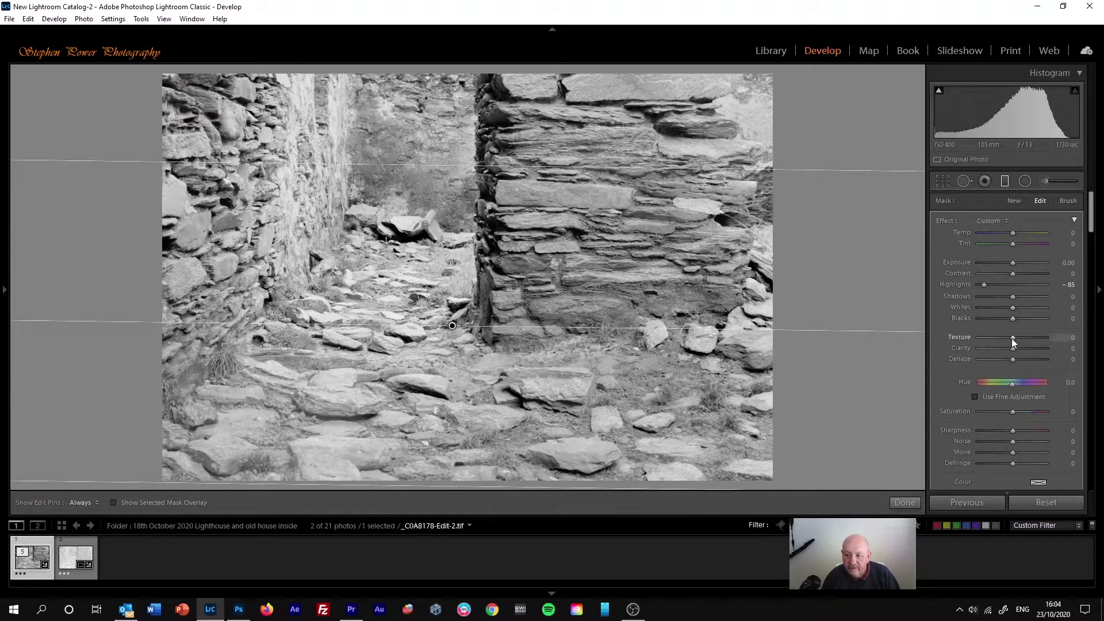
- Give the graduated filter Clarity 50 and Dehaze about 30, then close it
{"action": "left_click_drag", "start_coordinate": [1018, 348], "coordinate": [1030, 347]}
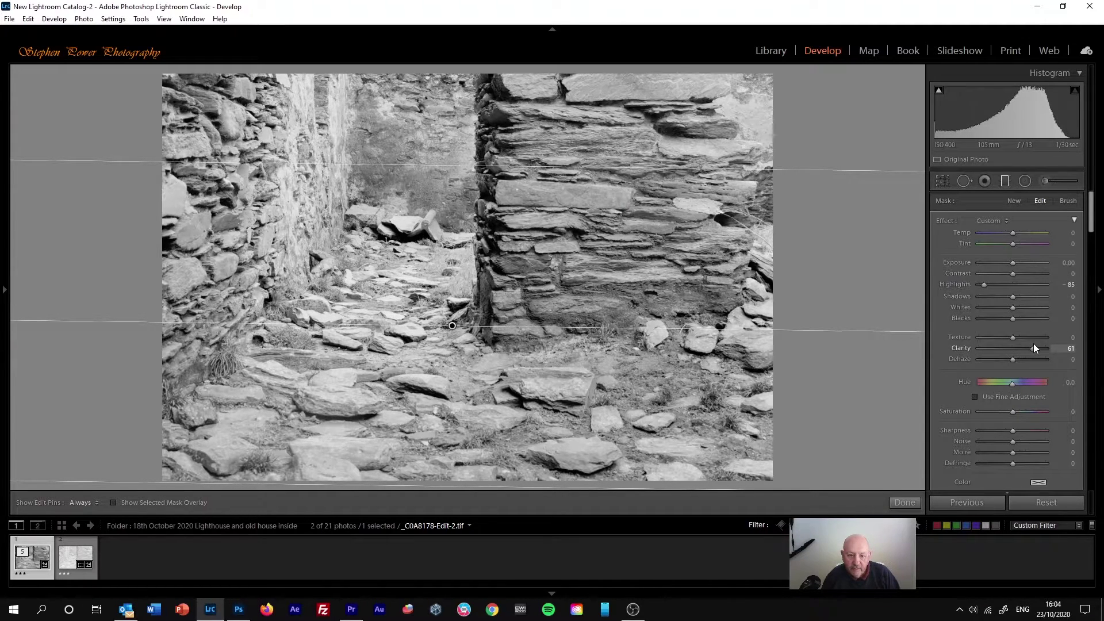
{"action": "left_click_drag", "start_coordinate": [1034, 348], "coordinate": [1028, 359]}
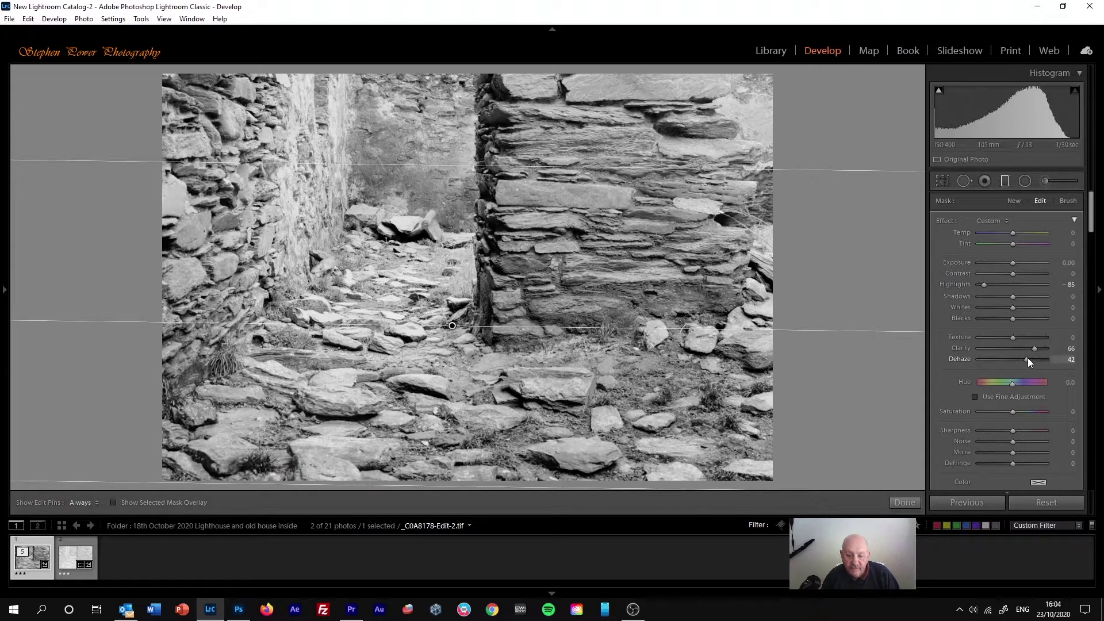
{"action": "left_click_drag", "start_coordinate": [1027, 359], "coordinate": [1030, 358]}
{"action": "left_click_drag", "start_coordinate": [1031, 360], "coordinate": [1026, 360]}
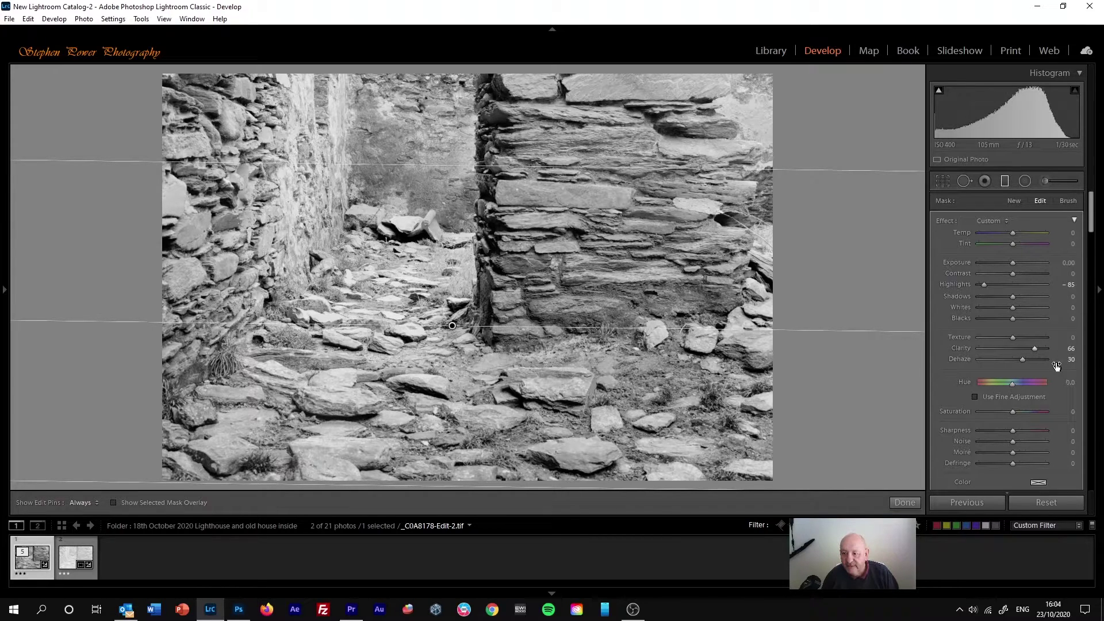
{"action": "left_click", "coordinate": [1070, 349]}
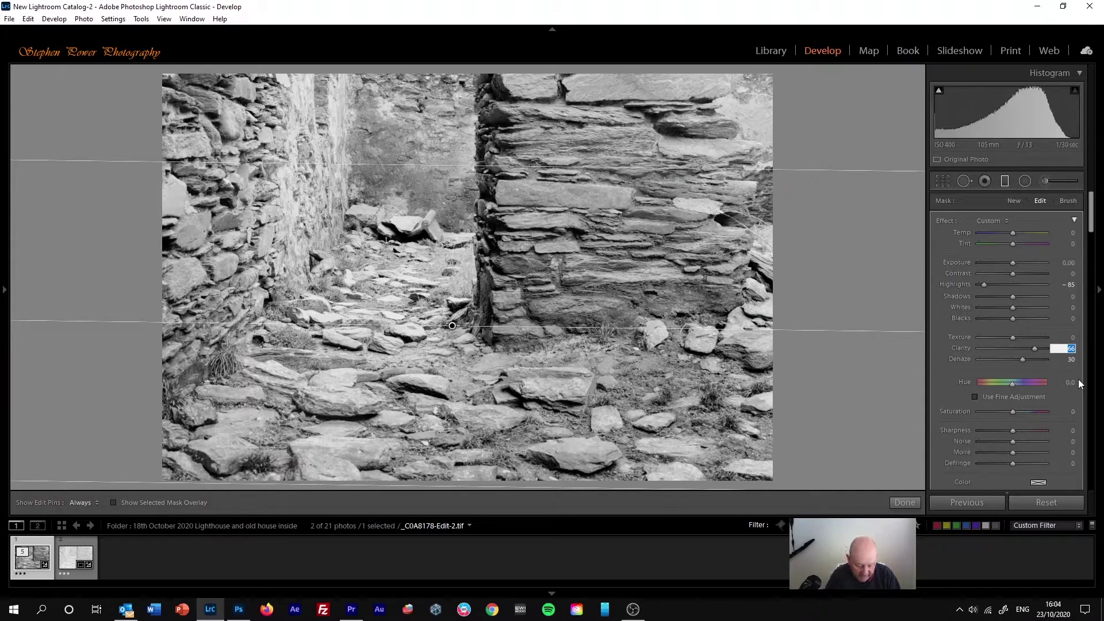
{"action": "type", "text": "50"}
{"action": "key", "text": "Return"}
{"action": "key", "text": "m"}
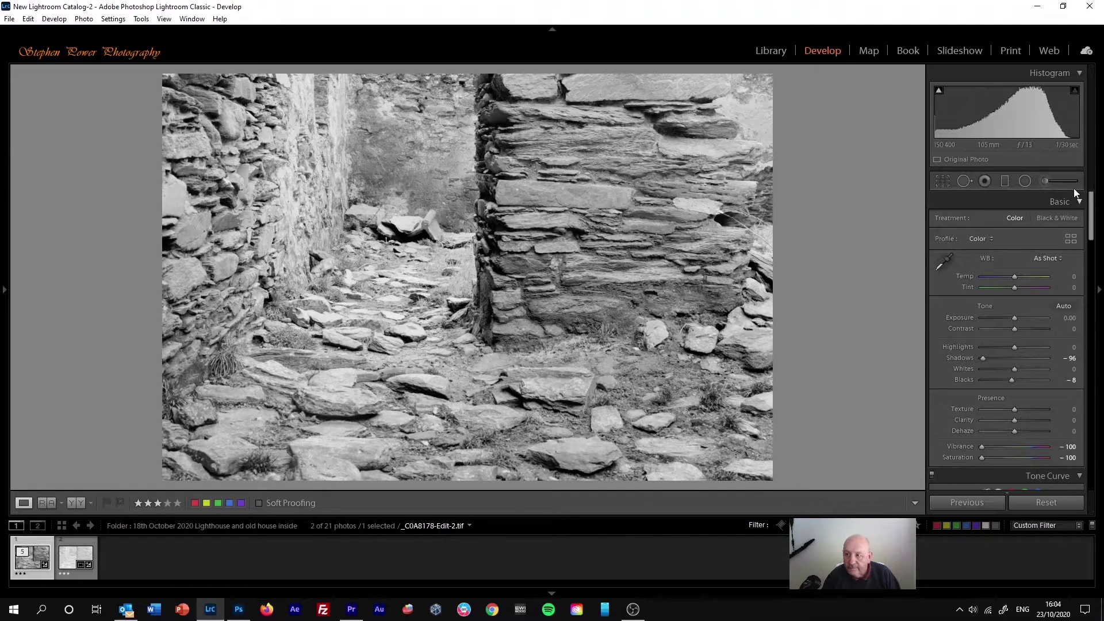
- Paint an adjustment brush mask with Shadows 0 and Highlights -45 over the left-hand wall
{"action": "left_click", "coordinate": [1045, 180]}
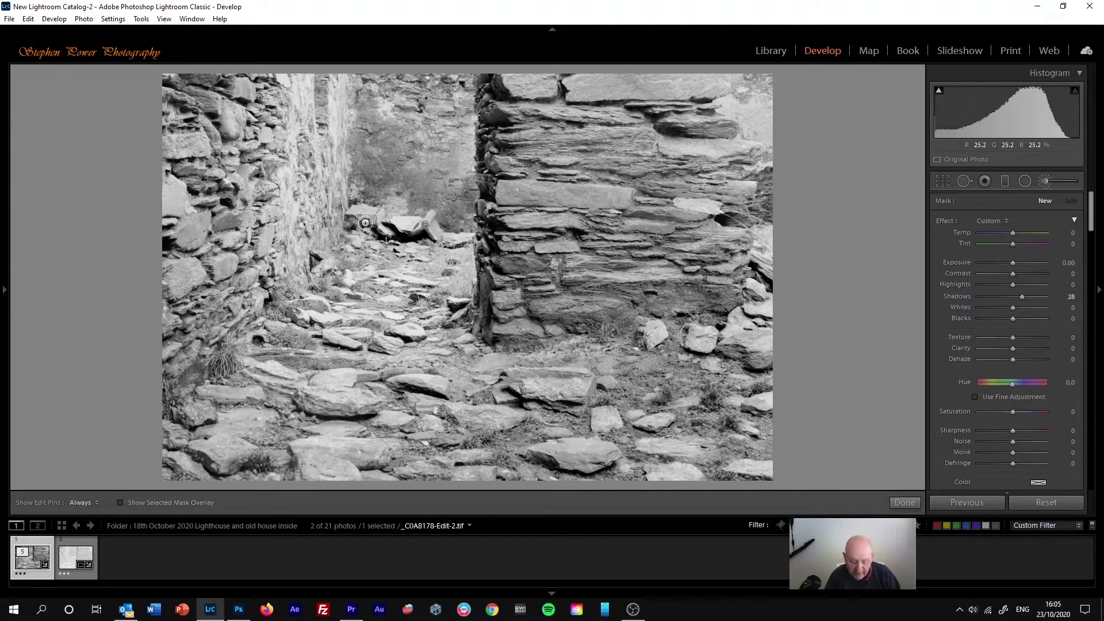
{"action": "scroll", "coordinate": [365, 223], "scroll_direction": "up", "scroll_amount": 2}
{"action": "scroll", "coordinate": [366, 222], "scroll_direction": "up", "scroll_amount": 1}
{"action": "scroll", "coordinate": [365, 222], "scroll_direction": "down", "scroll_amount": 1}
{"action": "double_click", "coordinate": [1022, 296]}
{"action": "left_click_drag", "start_coordinate": [1012, 284], "coordinate": [996, 285]}
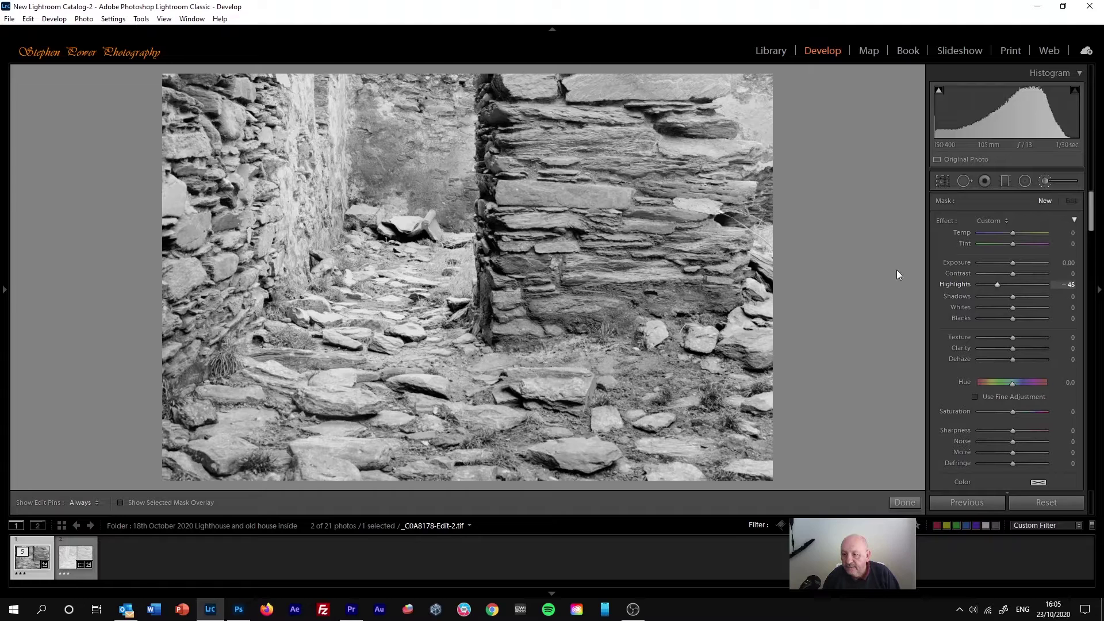
{"action": "key", "text": "h"}
{"action": "mouse_move", "coordinate": [309, 102]}
{"action": "left_mouse_down"}
{"action": "mouse_move", "coordinate": [307, 135]}
{"action": "mouse_move", "coordinate": [303, 69]}
{"action": "mouse_move", "coordinate": [285, 237]}
{"action": "mouse_move", "coordinate": [323, 228]}
{"action": "mouse_move", "coordinate": [337, 69]}
{"action": "mouse_move", "coordinate": [287, 271]}
{"action": "left_mouse_up"}
{"action": "key", "text": "k"}
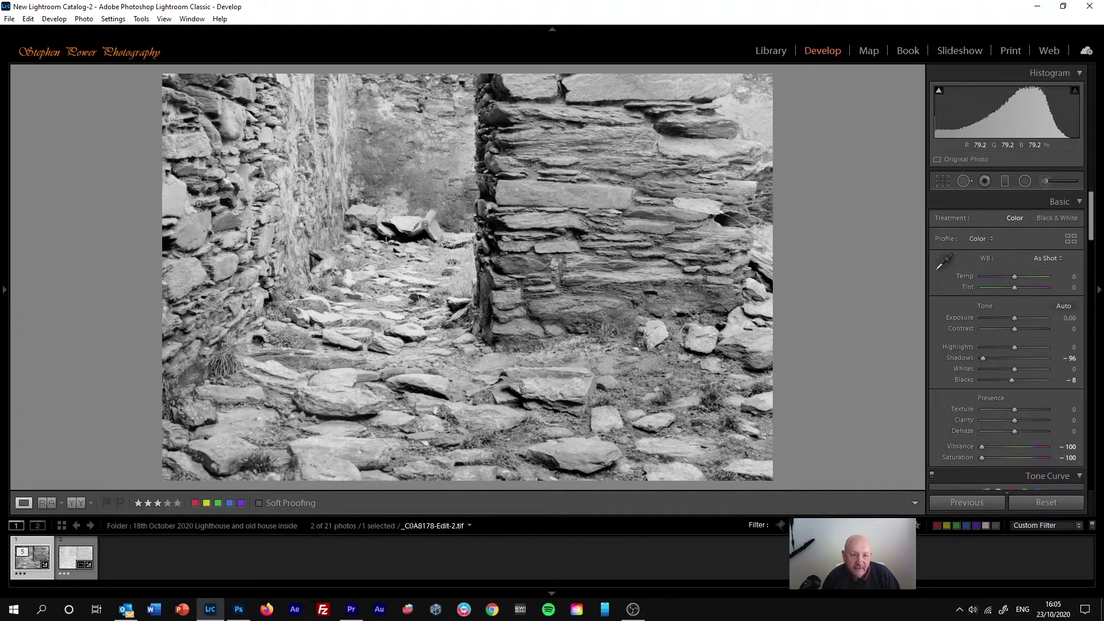
- Add a graduated filter over the left wall with Highlights -30 and Clarity 20
{"action": "left_click", "coordinate": [1006, 180]}
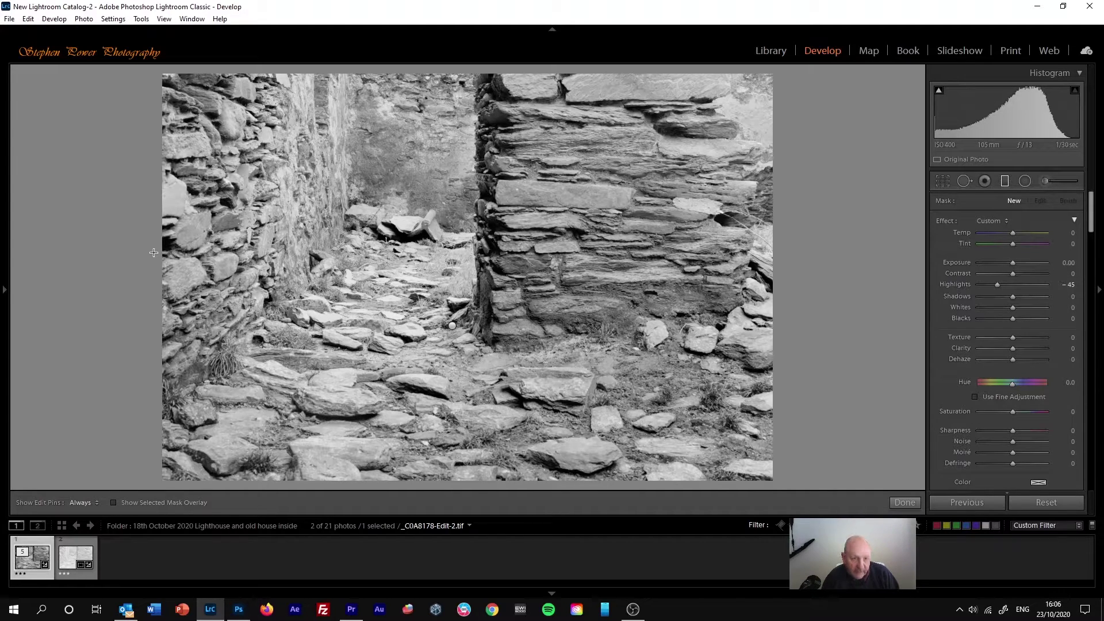
{"action": "mouse_move", "coordinate": [197, 255]}
{"action": "left_mouse_down"}
{"action": "mouse_move", "coordinate": [253, 252]}
{"action": "mouse_move", "coordinate": [502, 290]}
{"action": "left_mouse_up"}
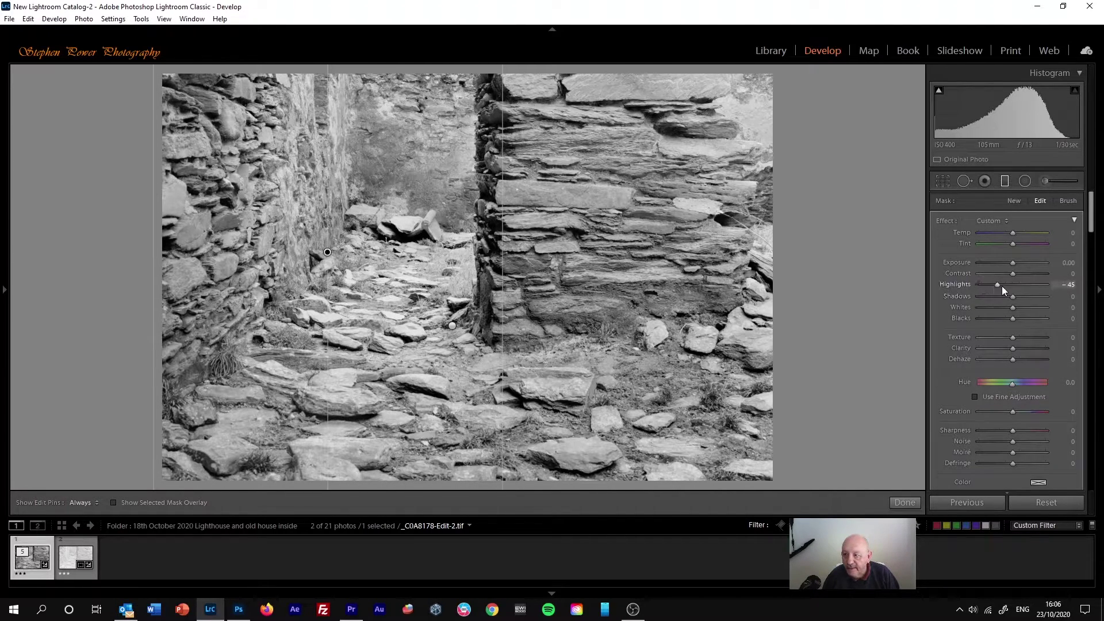
{"action": "left_click_drag", "start_coordinate": [998, 286], "coordinate": [1002, 284]}
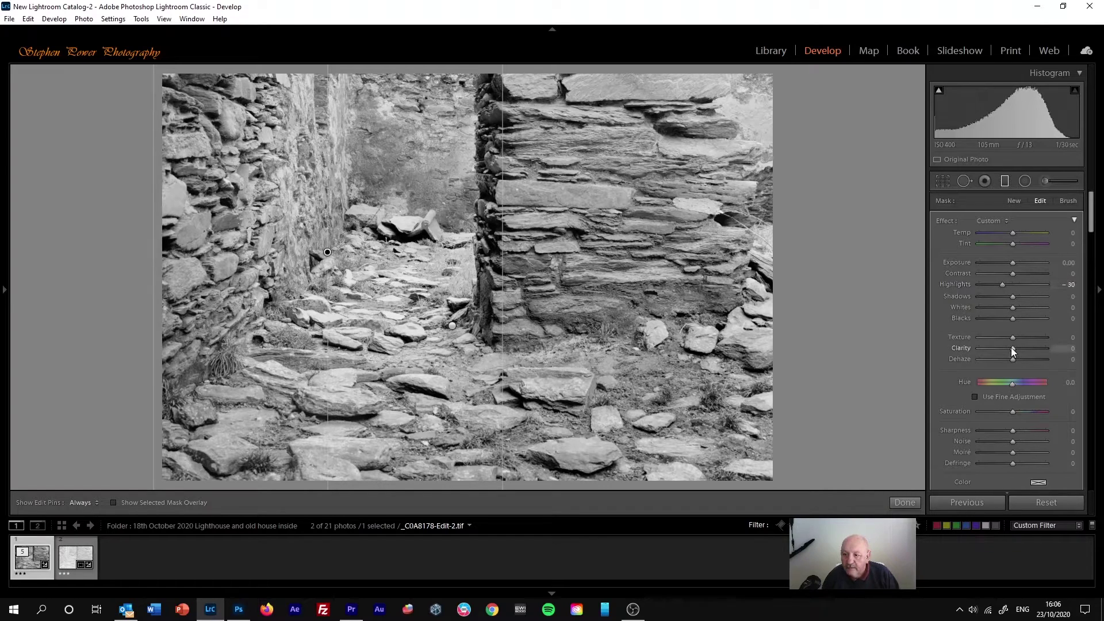
{"action": "left_click_drag", "start_coordinate": [1013, 348], "coordinate": [1019, 350]}
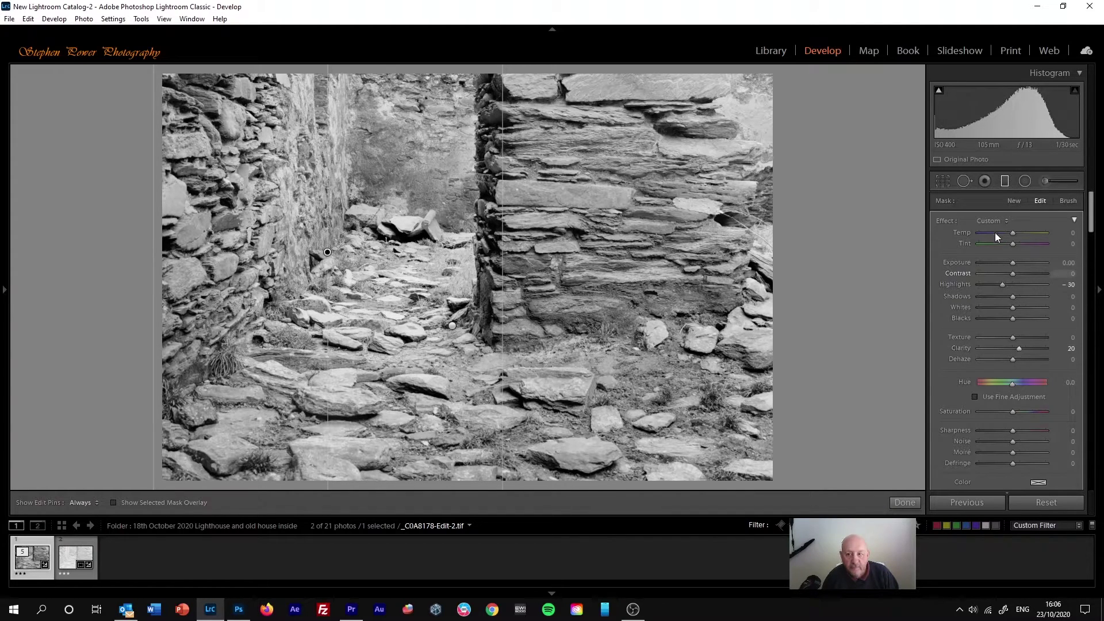
{"action": "left_click", "coordinate": [1008, 183]}
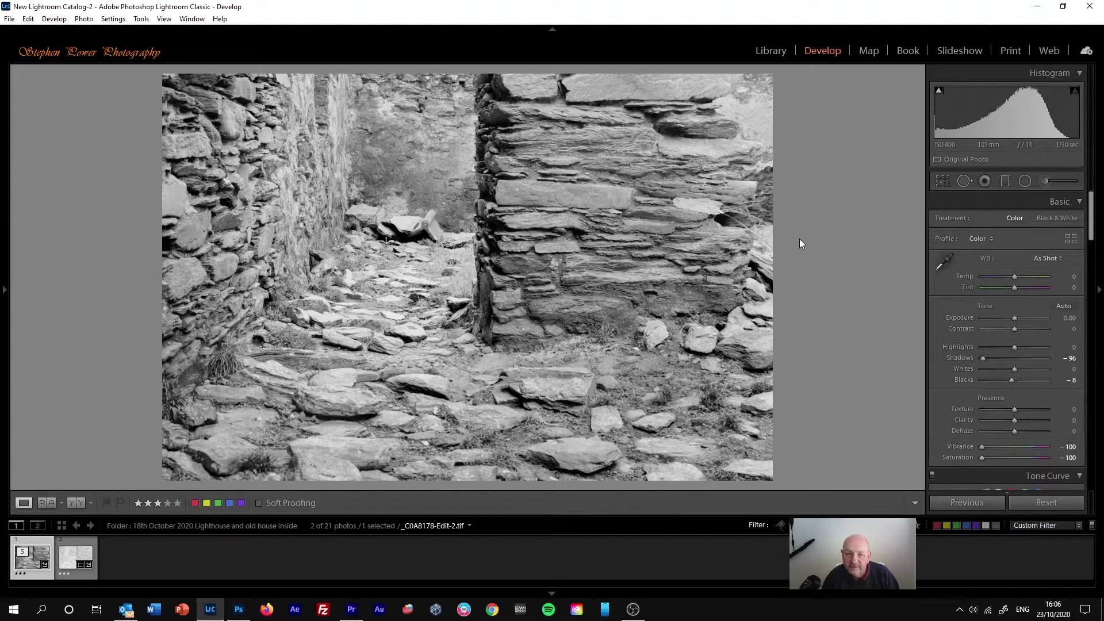
{"action": "left_click", "coordinate": [1002, 186]}
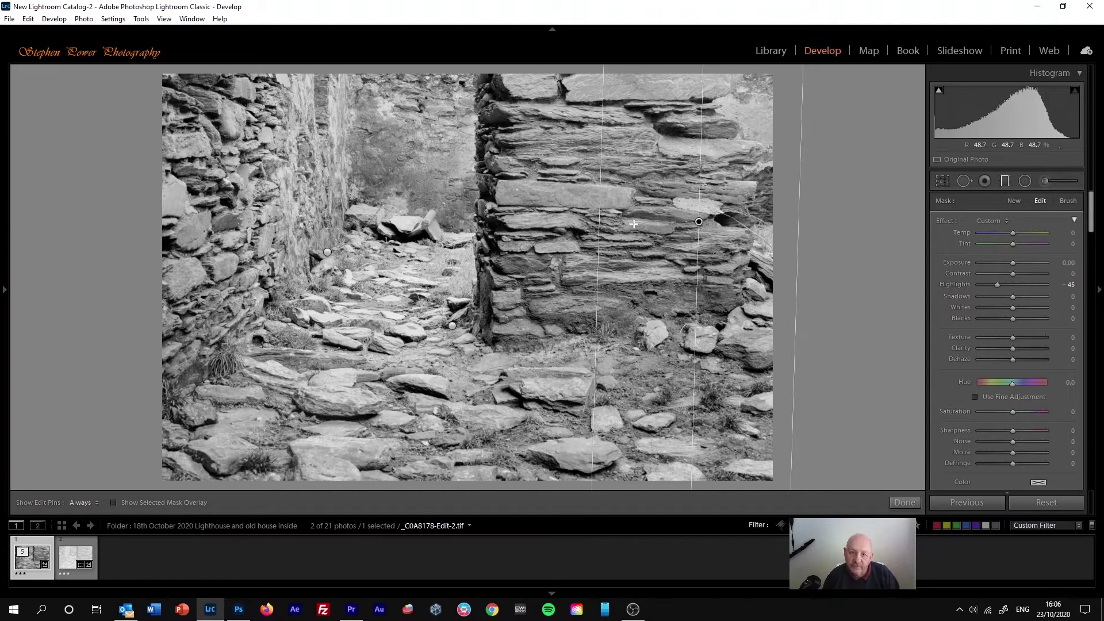
{"action": "key", "text": "m"}
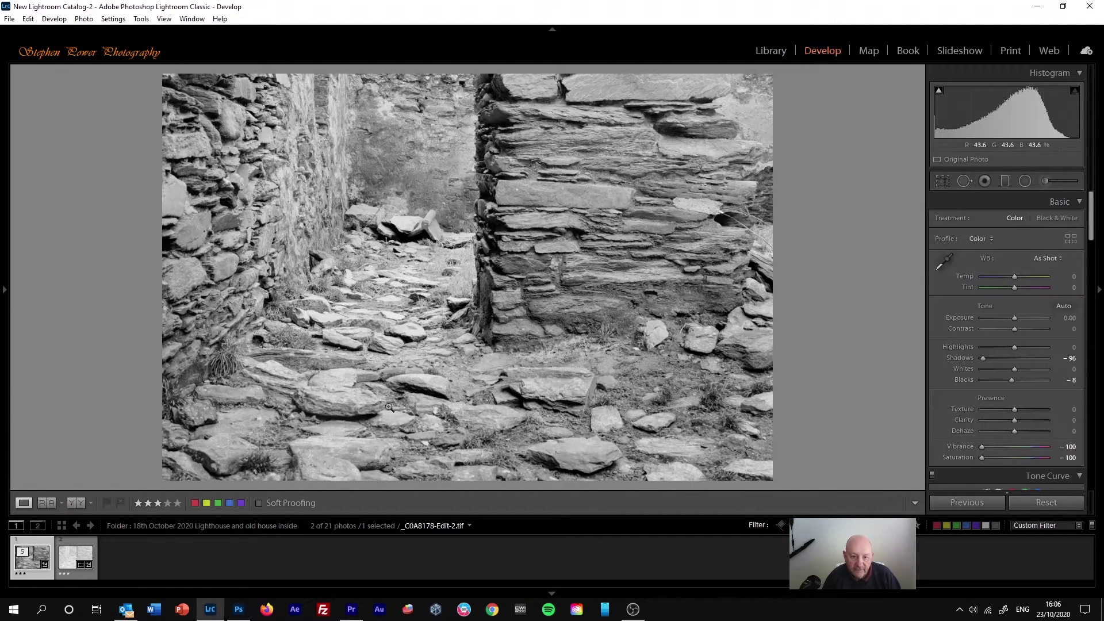
- Add another graduated filter across the middle ground, ending at Highlights -59
{"action": "left_click", "coordinate": [1005, 181]}
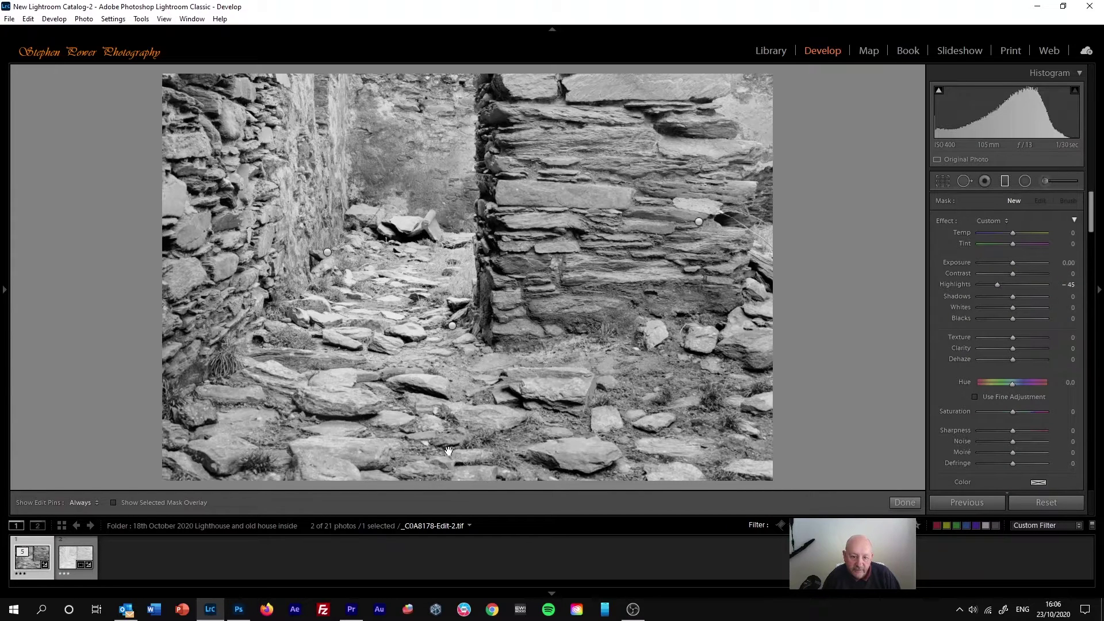
{"action": "left_click_drag", "start_coordinate": [449, 447], "coordinate": [440, 194]}
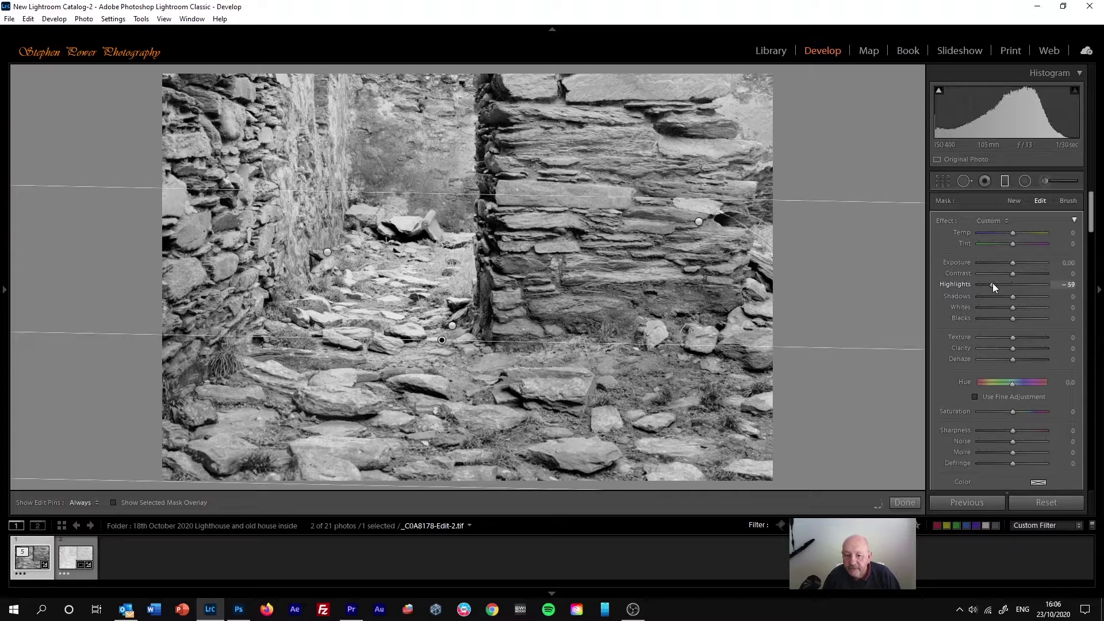
{"action": "key", "text": "m"}
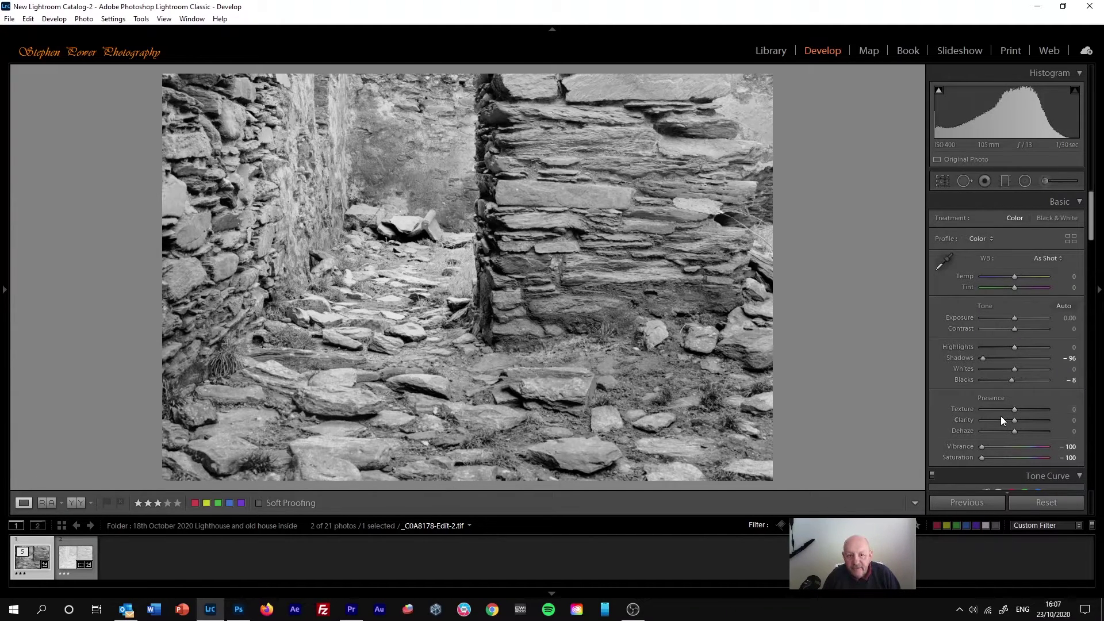
- Set global Clarity to +25 and Dehaze to +15
{"action": "scroll", "coordinate": [1015, 303], "scroll_direction": "down", "scroll_amount": 3}
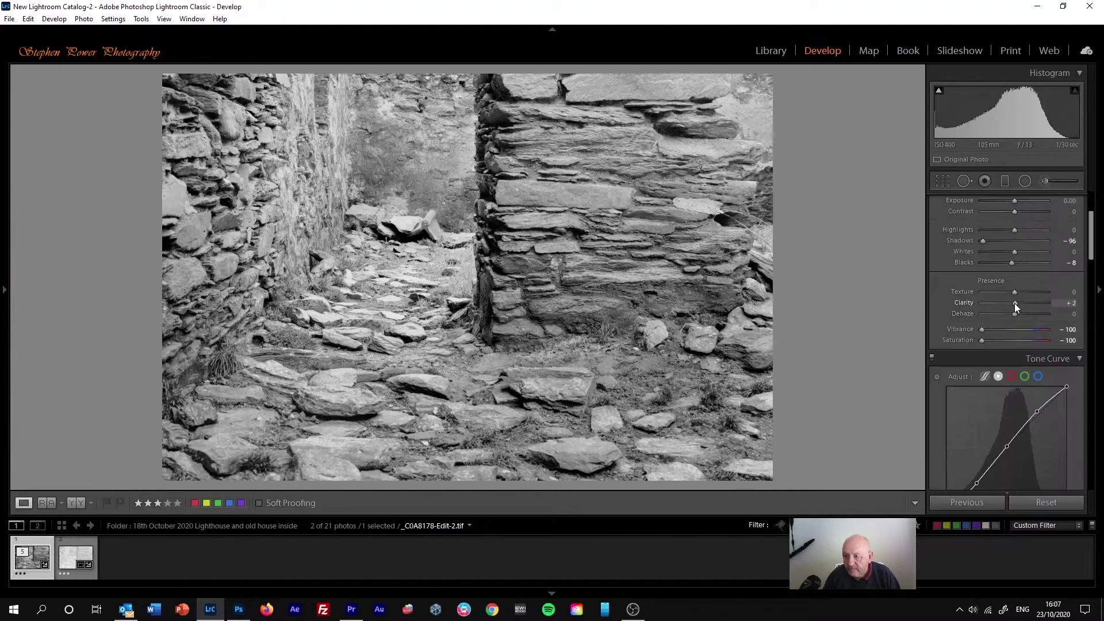
{"action": "left_click_drag", "start_coordinate": [1020, 305], "coordinate": [1022, 305]}
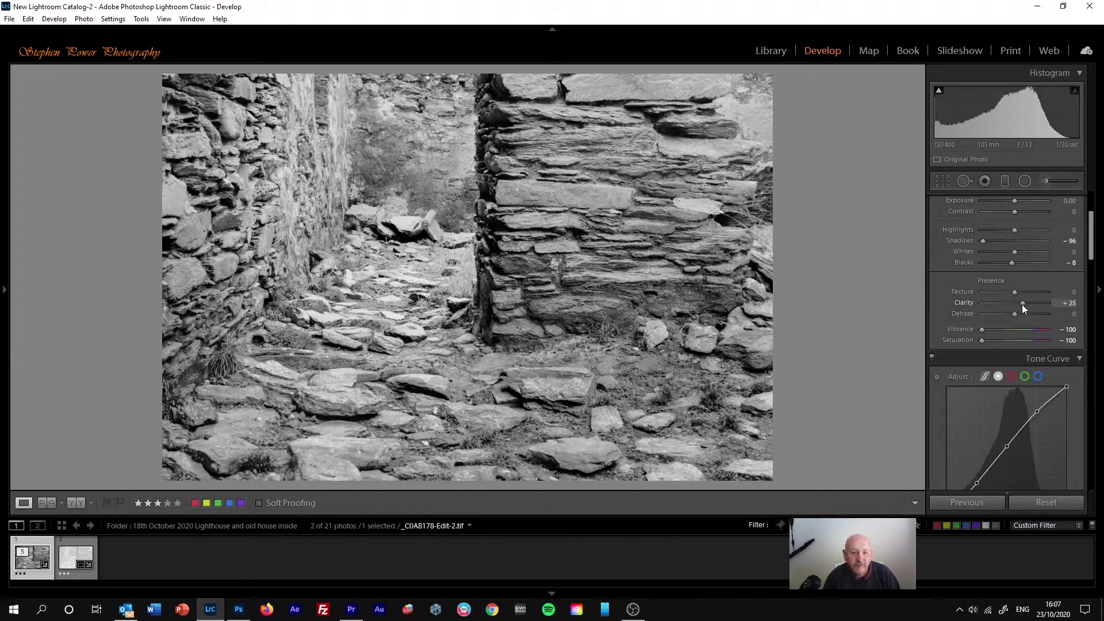
{"action": "left_click_drag", "start_coordinate": [1014, 314], "coordinate": [1020, 315]}
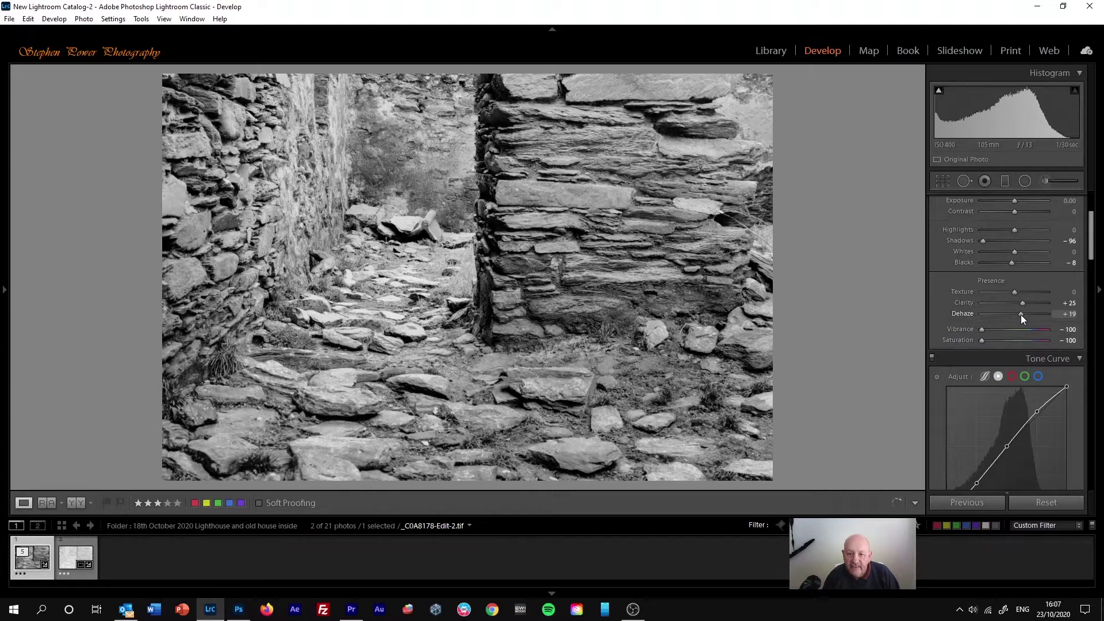
{"action": "left_click", "coordinate": [1070, 315]}
{"action": "type", "text": "15"}
{"action": "key", "text": "Return"}
- Set Shadows to -86, Texture to +40 and Highlights to -39 in the Basic panel
{"action": "left_click", "coordinate": [1096, 251]}
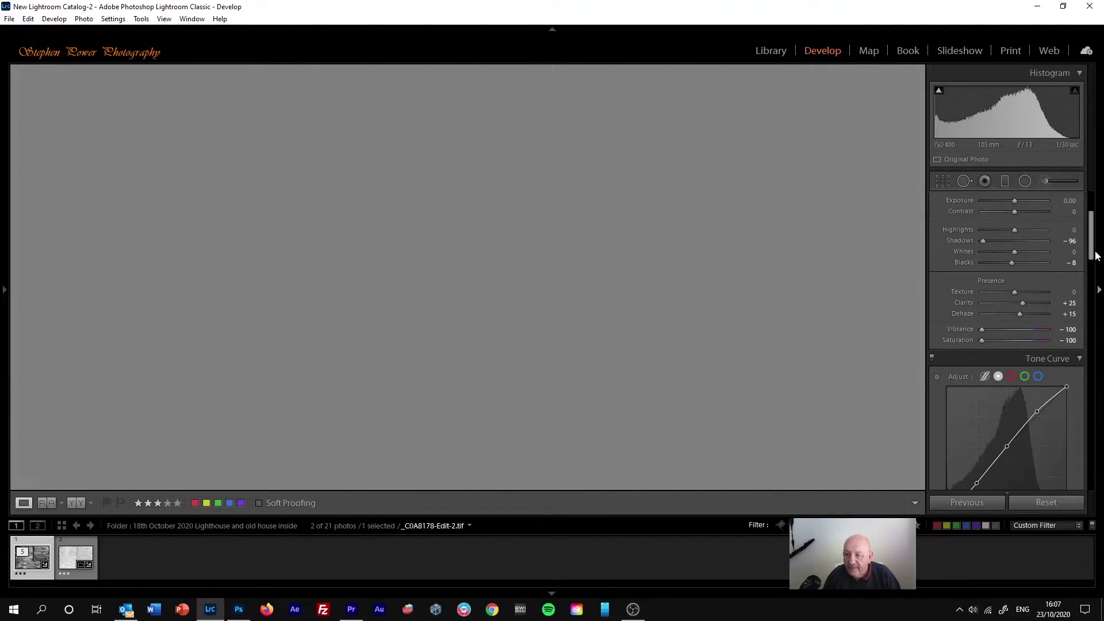
{"action": "left_click", "coordinate": [1099, 292]}
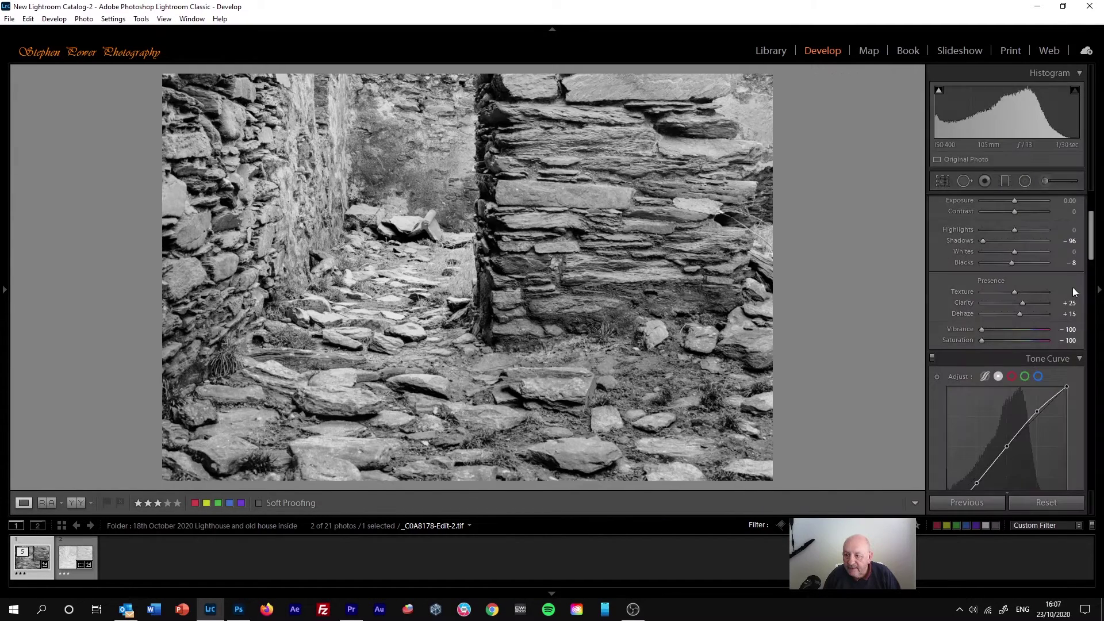
{"action": "left_click_drag", "start_coordinate": [1089, 233], "coordinate": [1088, 245]}
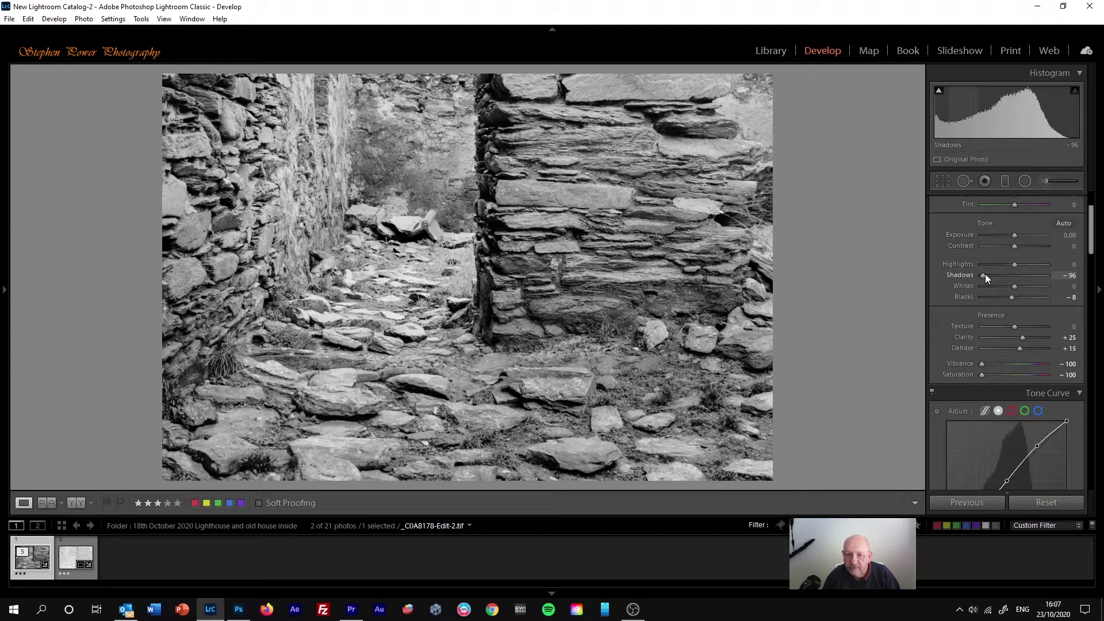
{"action": "left_click_drag", "start_coordinate": [985, 274], "coordinate": [993, 274]}
{"action": "scroll", "coordinate": [977, 345], "scroll_direction": "up", "scroll_amount": 3}
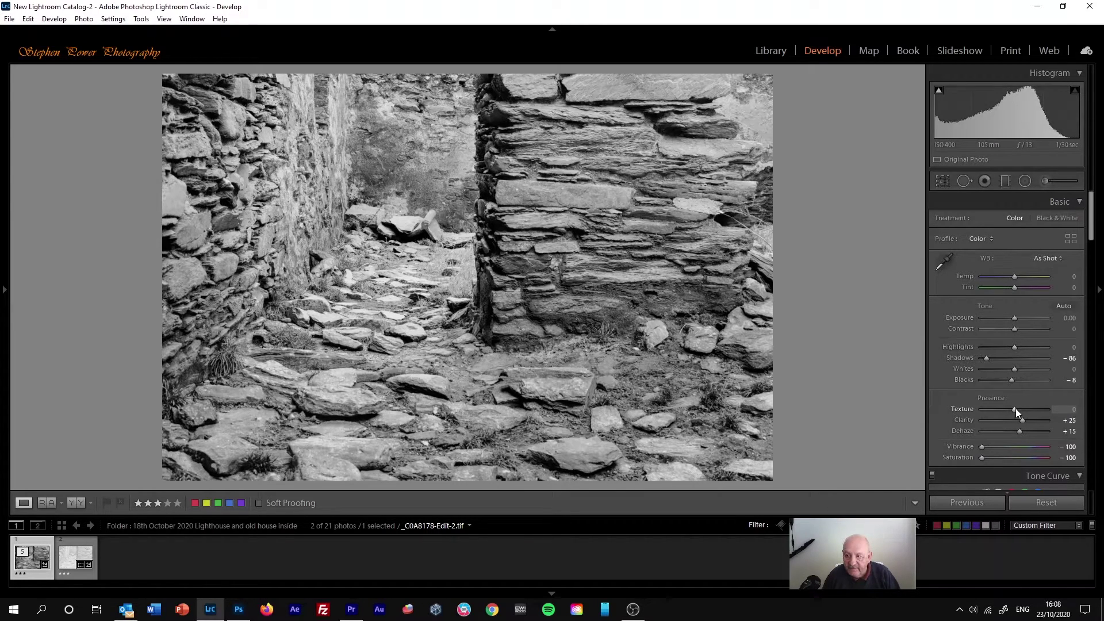
{"action": "left_click_drag", "start_coordinate": [1015, 408], "coordinate": [1032, 409]}
{"action": "left_click", "coordinate": [1068, 409]}
{"action": "type", "text": "4"}
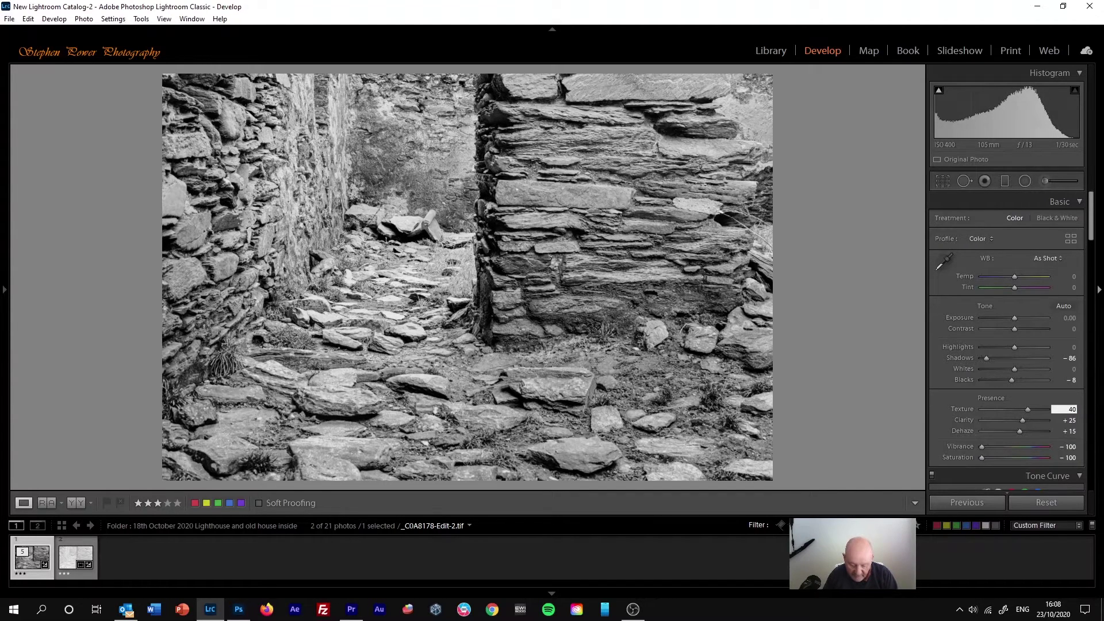
{"action": "key", "text": "Return"}
{"action": "left_click_drag", "start_coordinate": [1014, 348], "coordinate": [1003, 347]}
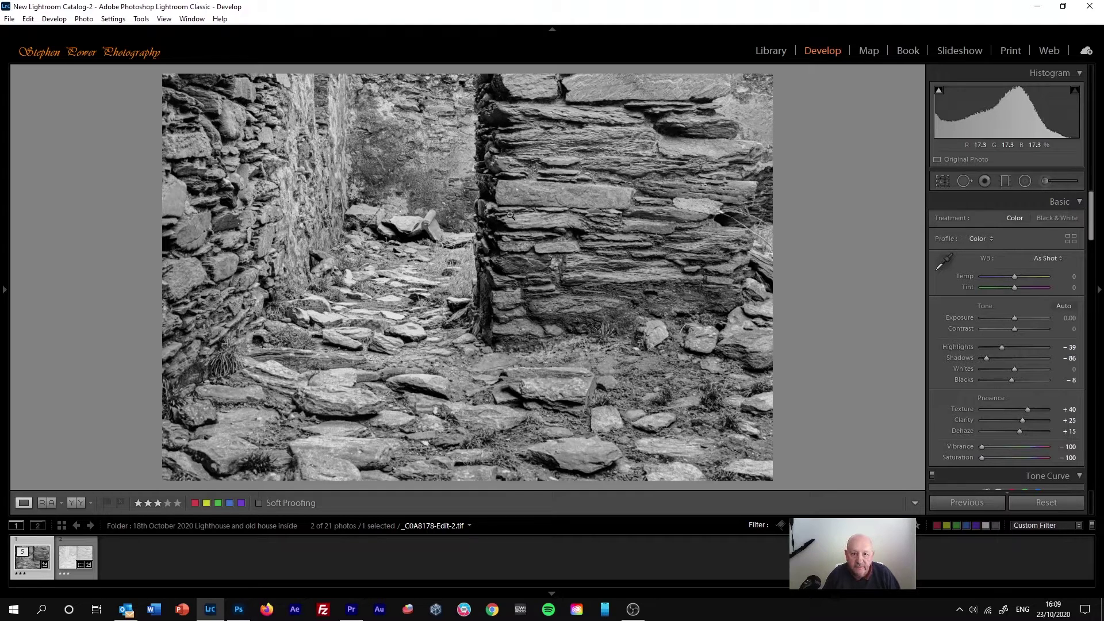
- Paint a Shadows +35 brush adjustment along the dark left edge of the right-hand wall
{"action": "left_click", "coordinate": [1045, 181]}
{"action": "double_click", "coordinate": [955, 284]}
{"action": "left_click_drag", "start_coordinate": [1012, 296], "coordinate": [1025, 299]}
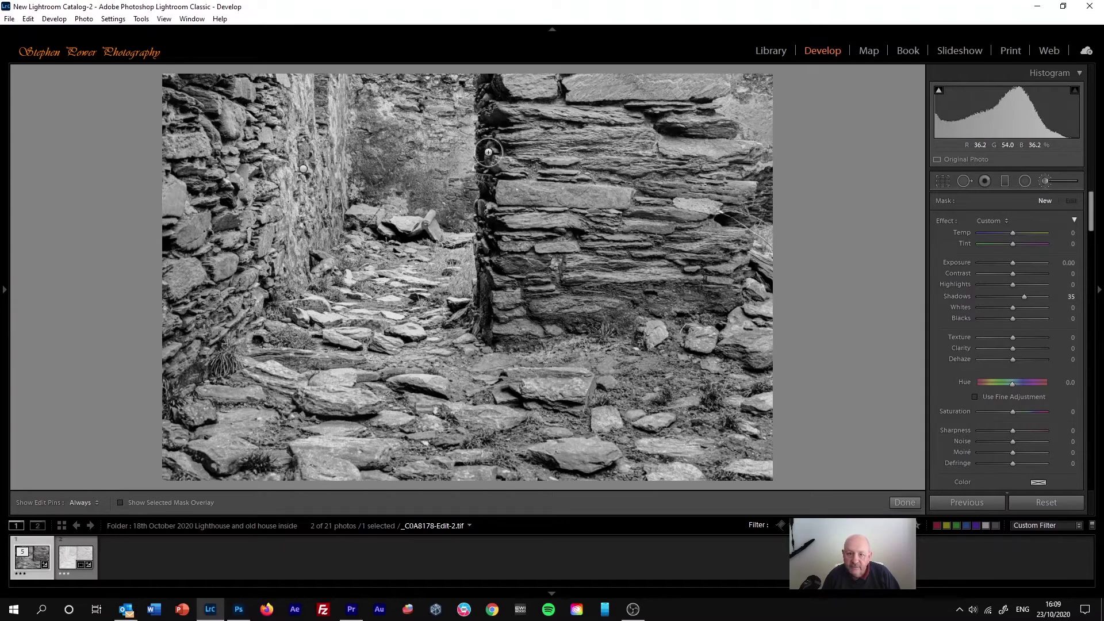
{"action": "key", "text": "h"}
{"action": "mouse_move", "coordinate": [496, 157]}
{"action": "left_mouse_down"}
{"action": "mouse_move", "coordinate": [485, 207]}
{"action": "mouse_move", "coordinate": [486, 85]}
{"action": "mouse_move", "coordinate": [479, 306]}
{"action": "left_mouse_up"}
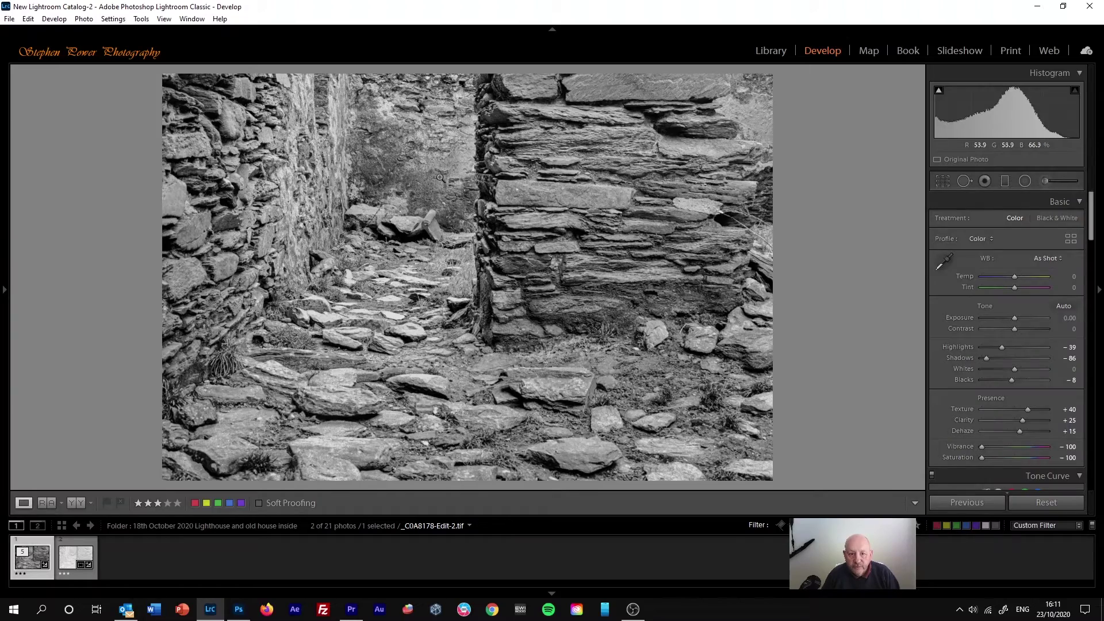
{"action": "left_click", "coordinate": [439, 179]}
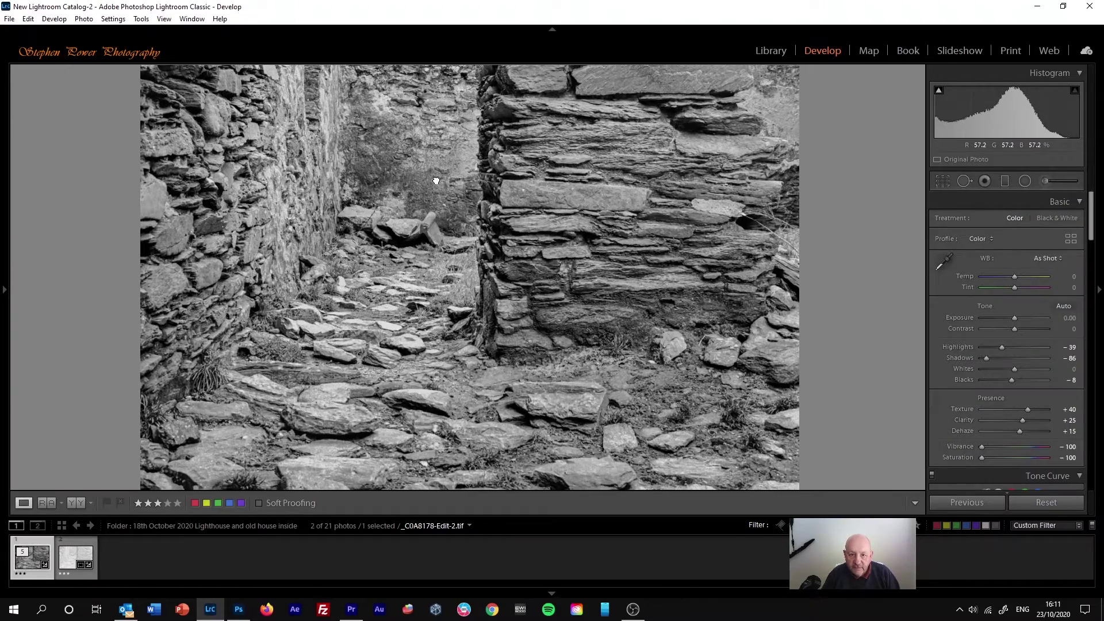
- Set the Detail panel's Sharpening Amount to 60 and check the stone wall close-up
{"action": "left_click_drag", "start_coordinate": [837, 227], "coordinate": [466, 271]}
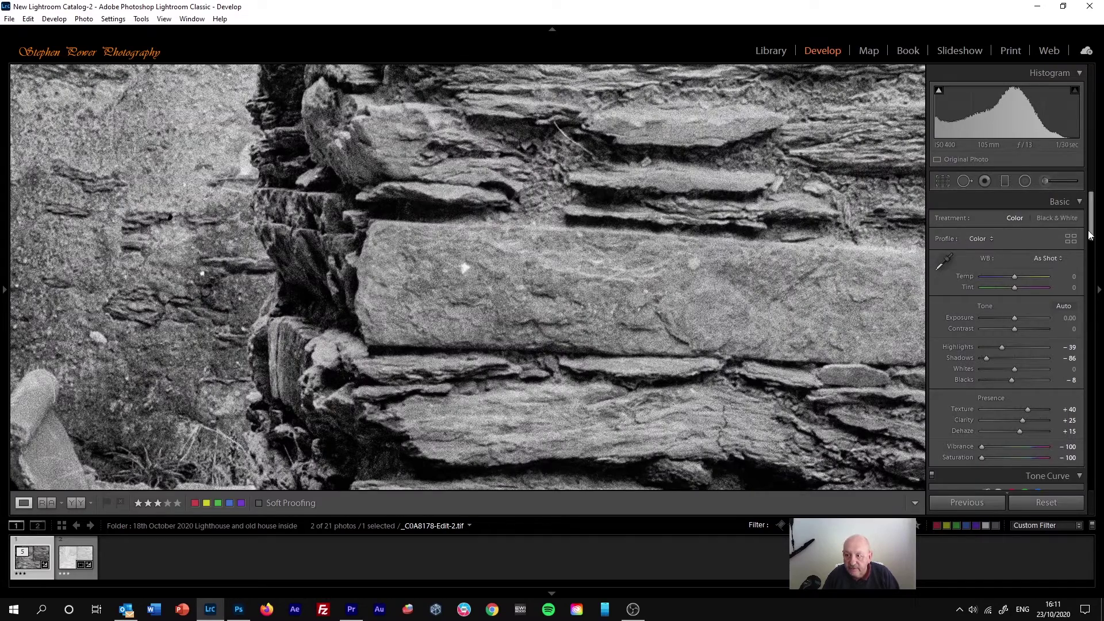
{"action": "left_click_drag", "start_coordinate": [1091, 233], "coordinate": [1090, 346]}
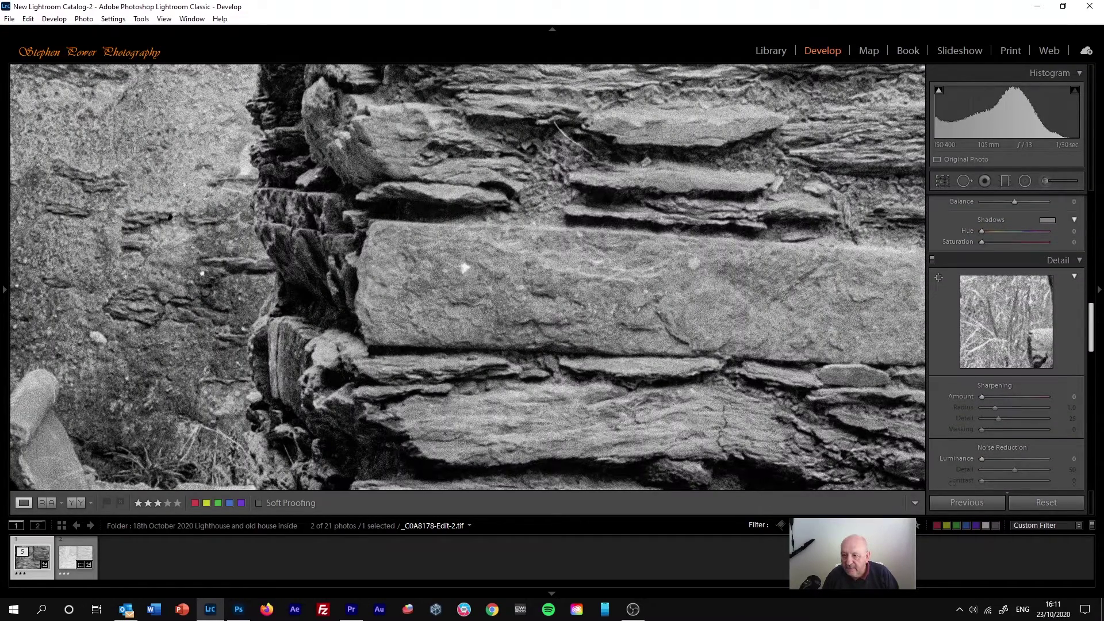
{"action": "left_click", "coordinate": [1073, 396]}
{"action": "type", "text": "6"}
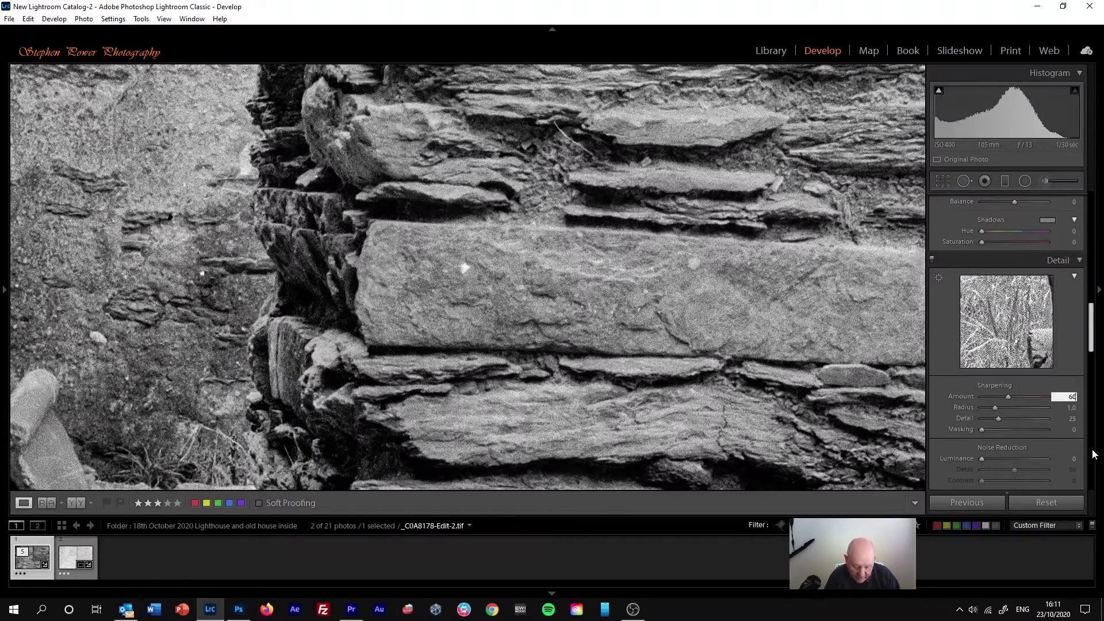
{"action": "key", "text": "Return"}
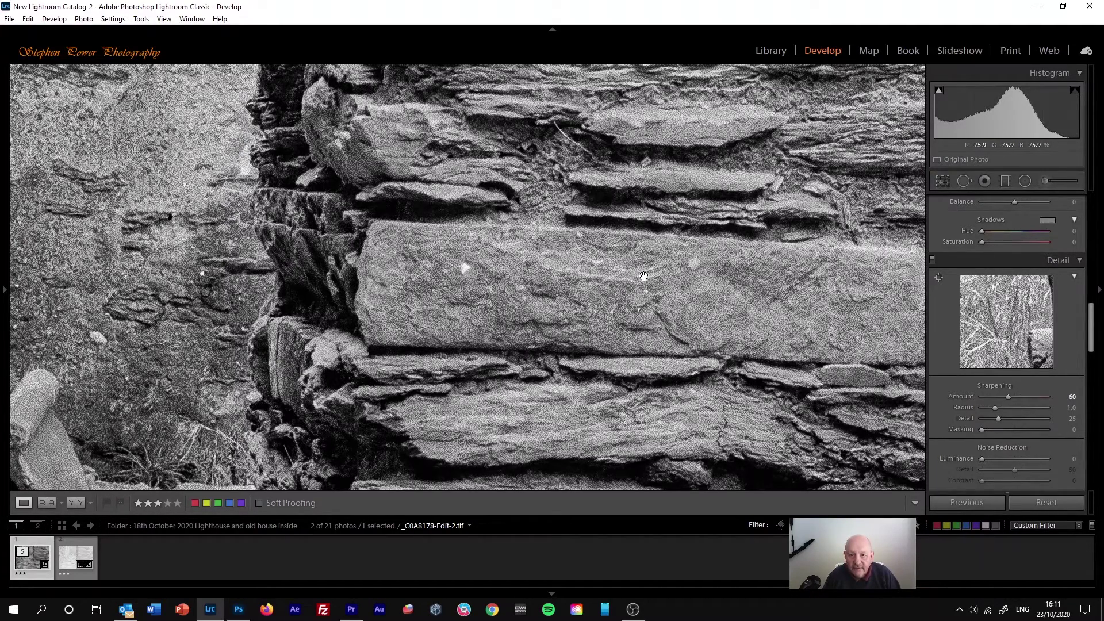
{"action": "left_click_drag", "start_coordinate": [618, 291], "coordinate": [578, 359]}
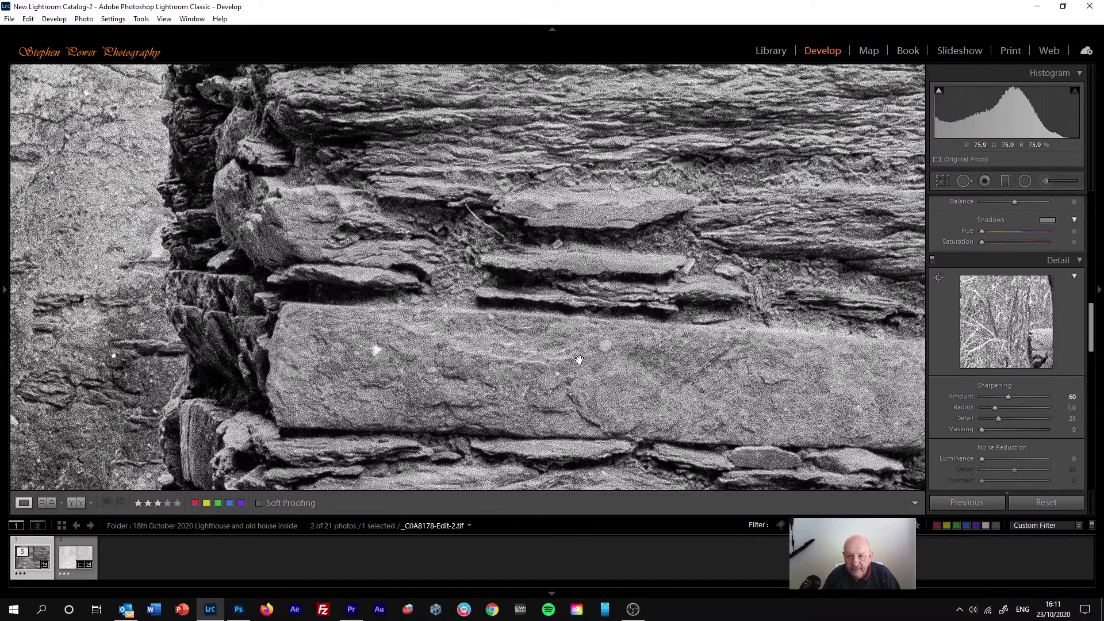
- Raise Sharpening Amount to 70 and inspect the zoomed stone wall
{"action": "left_click", "coordinate": [1070, 397]}
{"action": "type", "text": "70"}
{"action": "key", "text": "Return"}
{"action": "left_click_drag", "start_coordinate": [530, 334], "coordinate": [688, 324]}
{"action": "left_click", "coordinate": [578, 279]}
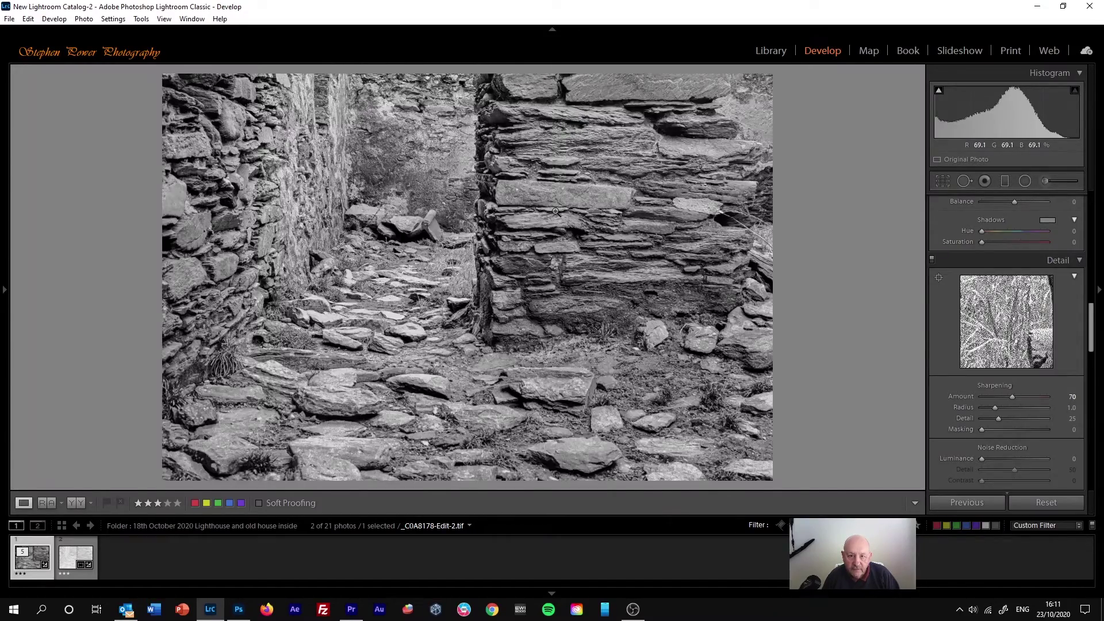
{"action": "left_click", "coordinate": [577, 279]}
{"action": "left_click_drag", "start_coordinate": [497, 229], "coordinate": [663, 407]}
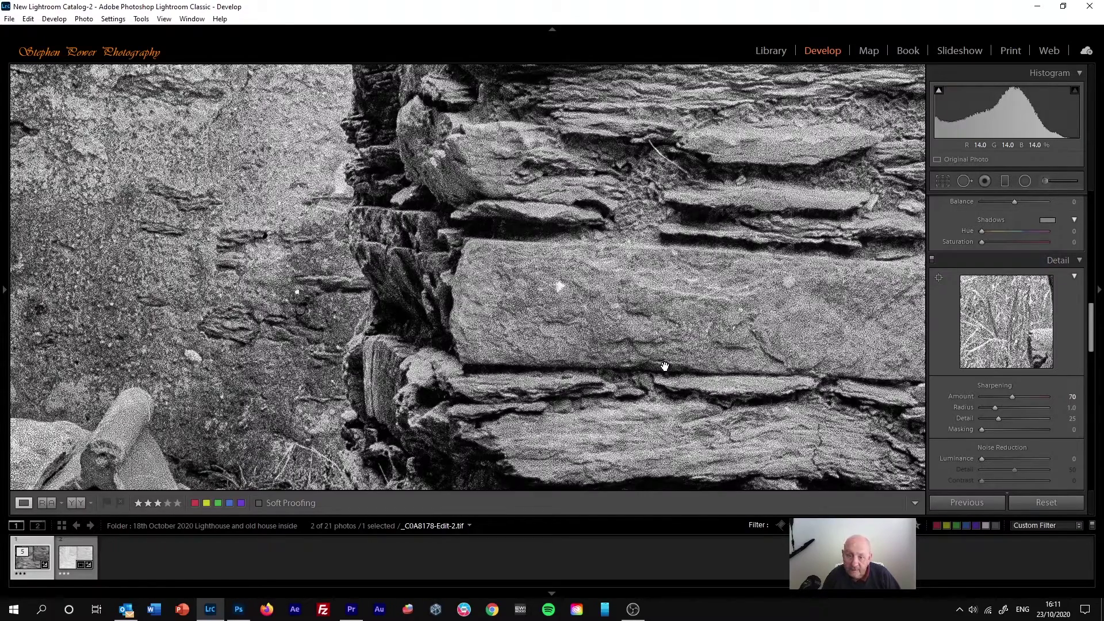
- Set Noise Reduction Luminance to 20 and inspect the grain in the close-up
{"action": "scroll", "coordinate": [1094, 346], "scroll_direction": "down", "scroll_amount": 1}
{"action": "scroll", "coordinate": [1094, 346], "scroll_direction": "down", "scroll_amount": 2}
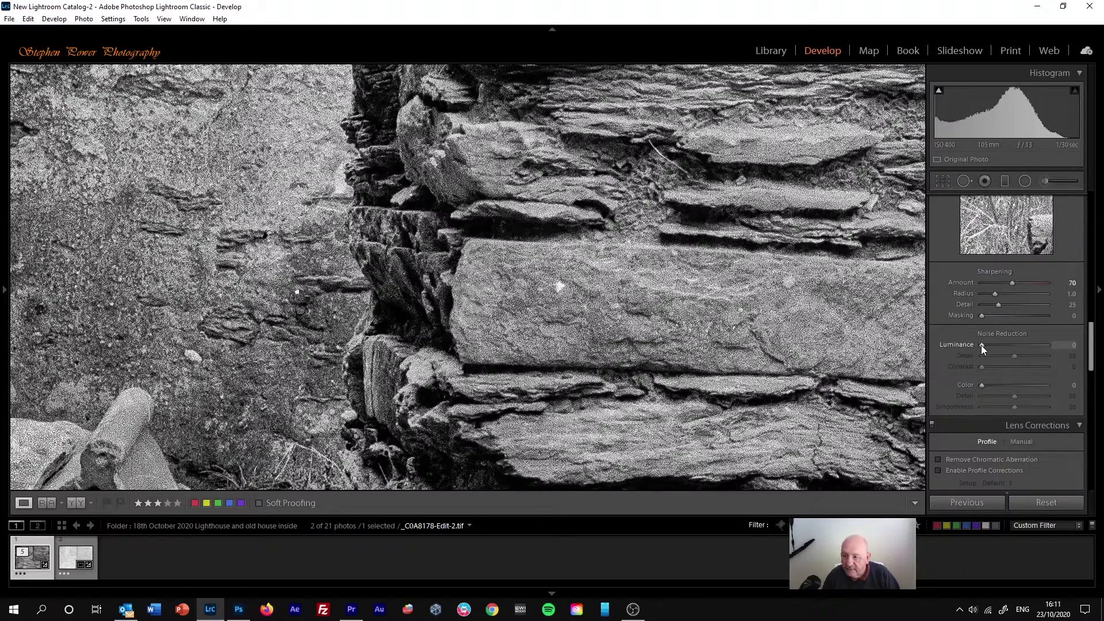
{"action": "left_click_drag", "start_coordinate": [981, 345], "coordinate": [995, 344]}
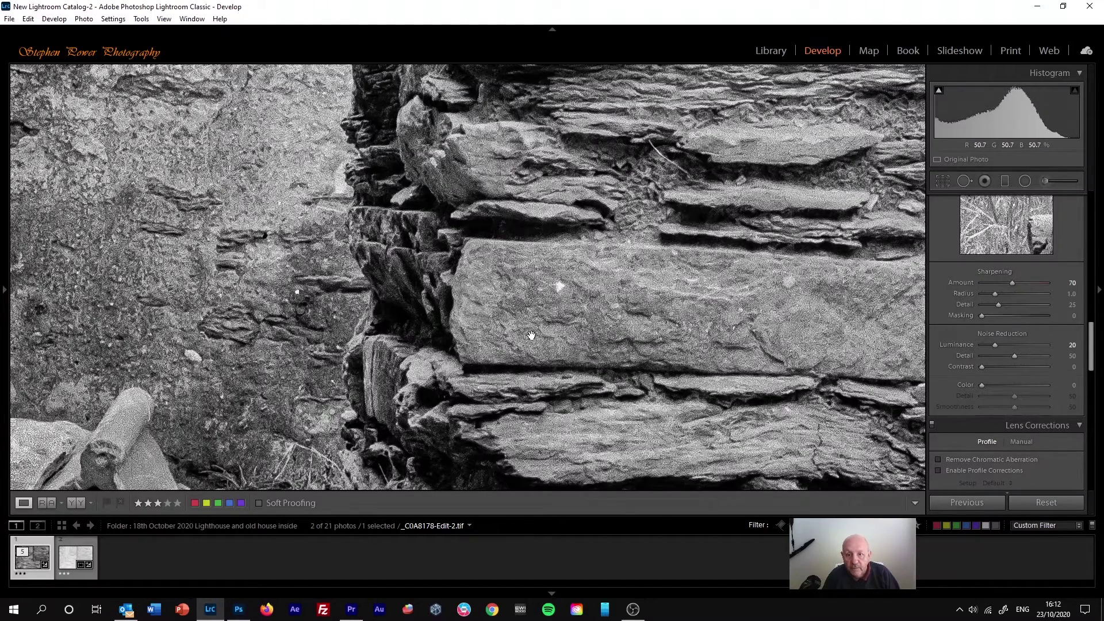
{"action": "left_click_drag", "start_coordinate": [531, 335], "coordinate": [567, 305]}
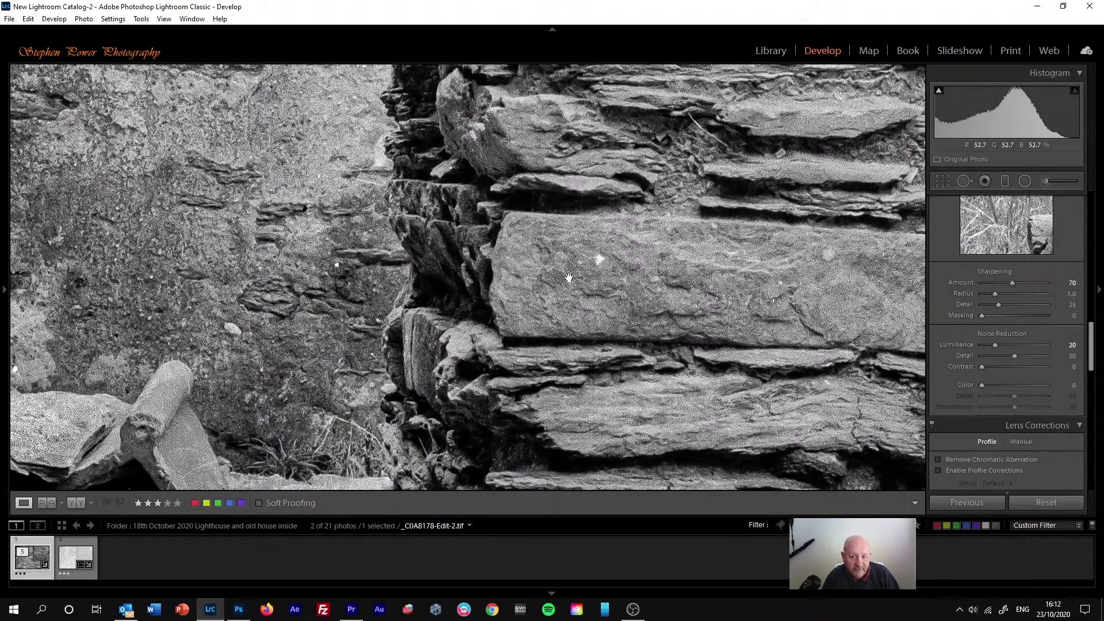
- Heal a blemish on the rough stonework with Spot Removal, then return to the full-photo view
{"action": "left_click", "coordinate": [964, 180]}
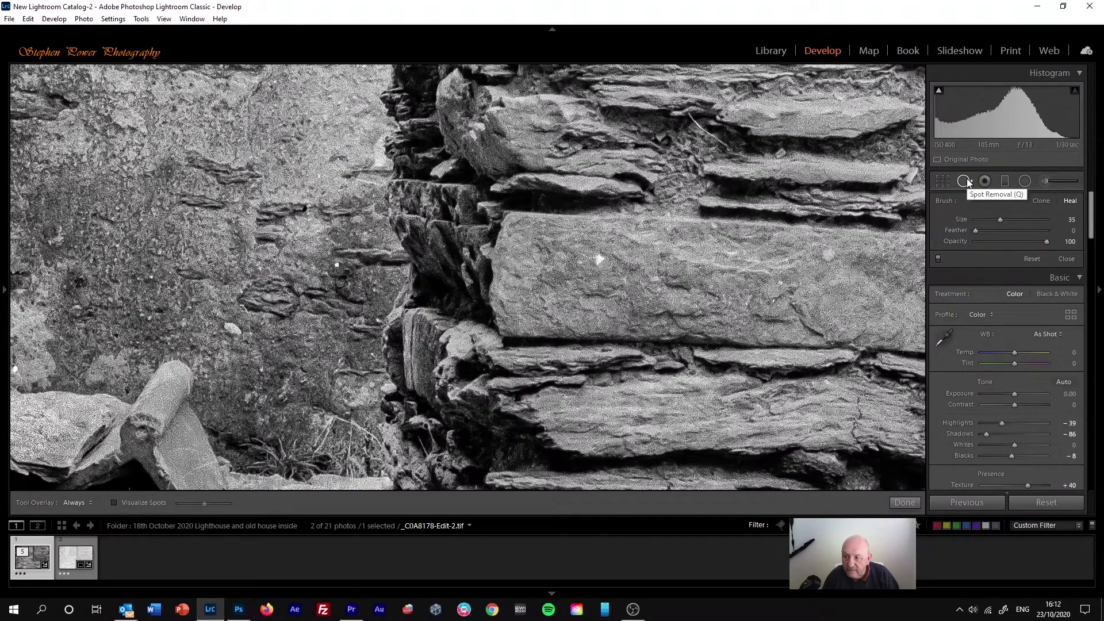
{"action": "left_click", "coordinate": [337, 265]}
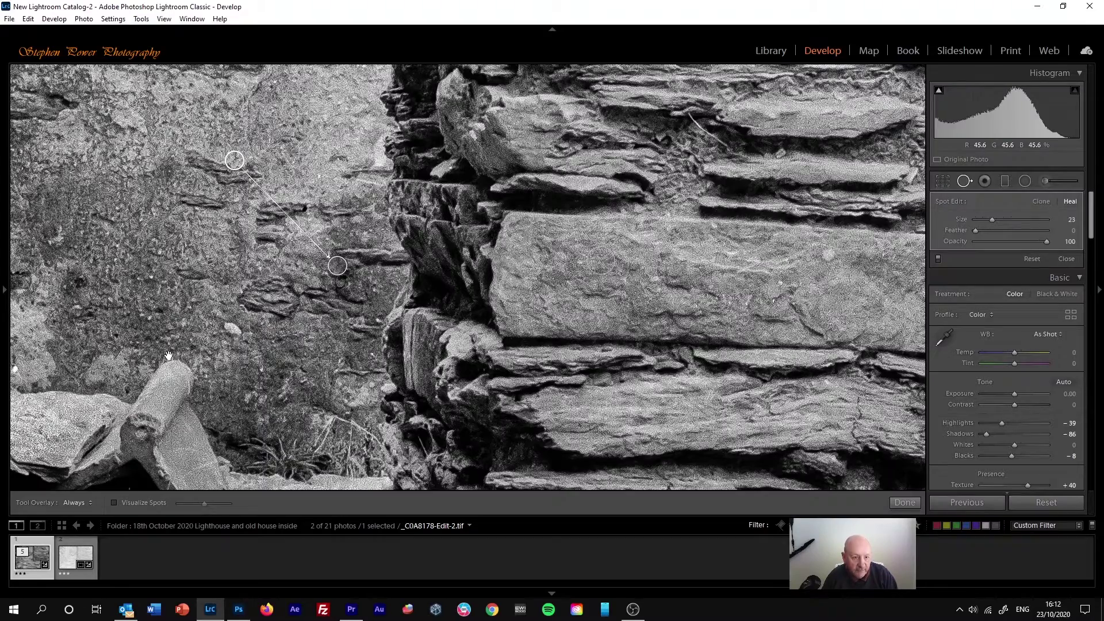
{"action": "mouse_move", "coordinate": [156, 336]}
{"action": "left_mouse_down"}
{"action": "mouse_move", "coordinate": [309, 360]}
{"action": "mouse_move", "coordinate": [500, 344]}
{"action": "mouse_move", "coordinate": [561, 325]}
{"action": "mouse_move", "coordinate": [604, 290]}
{"action": "mouse_move", "coordinate": [452, 347]}
{"action": "mouse_move", "coordinate": [138, 345]}
{"action": "left_mouse_up"}
{"action": "left_click", "coordinate": [964, 181]}
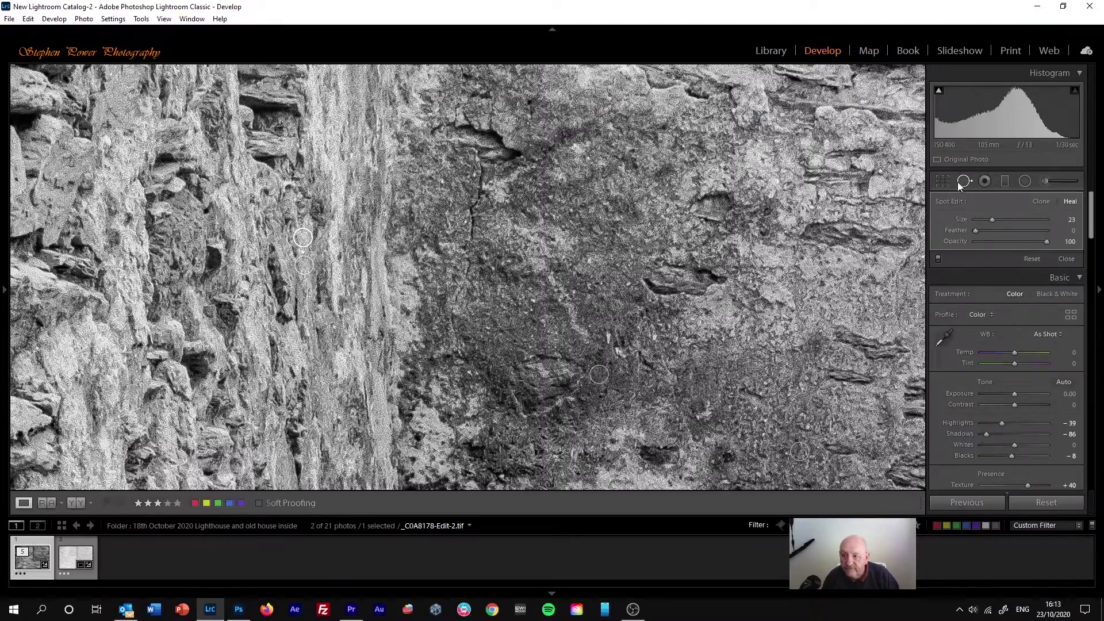
{"action": "left_click", "coordinate": [784, 216]}
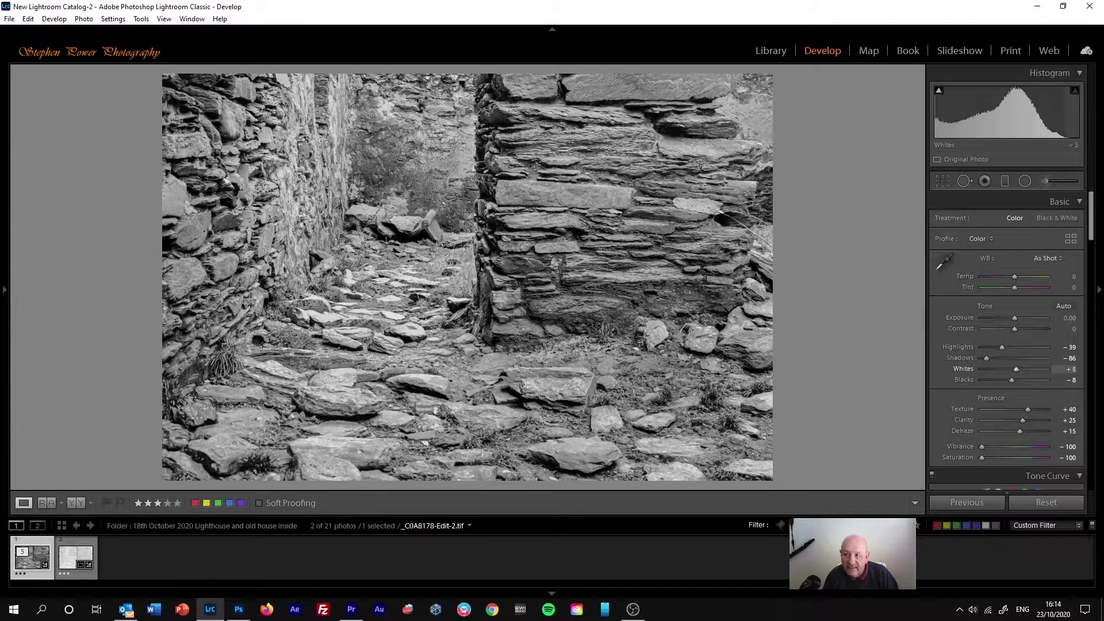
- In the Basic panel, raise Whites to +28 and lower Highlights to -68
{"action": "left_click_drag", "start_coordinate": [1035, 112], "coordinate": [1046, 112]}
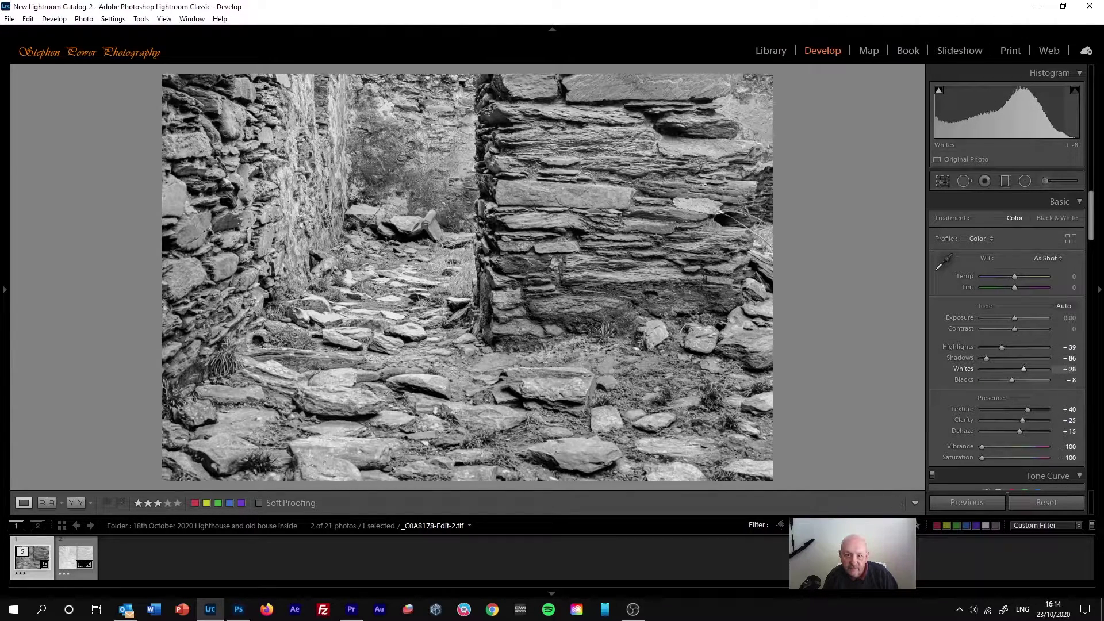
{"action": "left_click_drag", "start_coordinate": [1001, 348], "coordinate": [992, 348]}
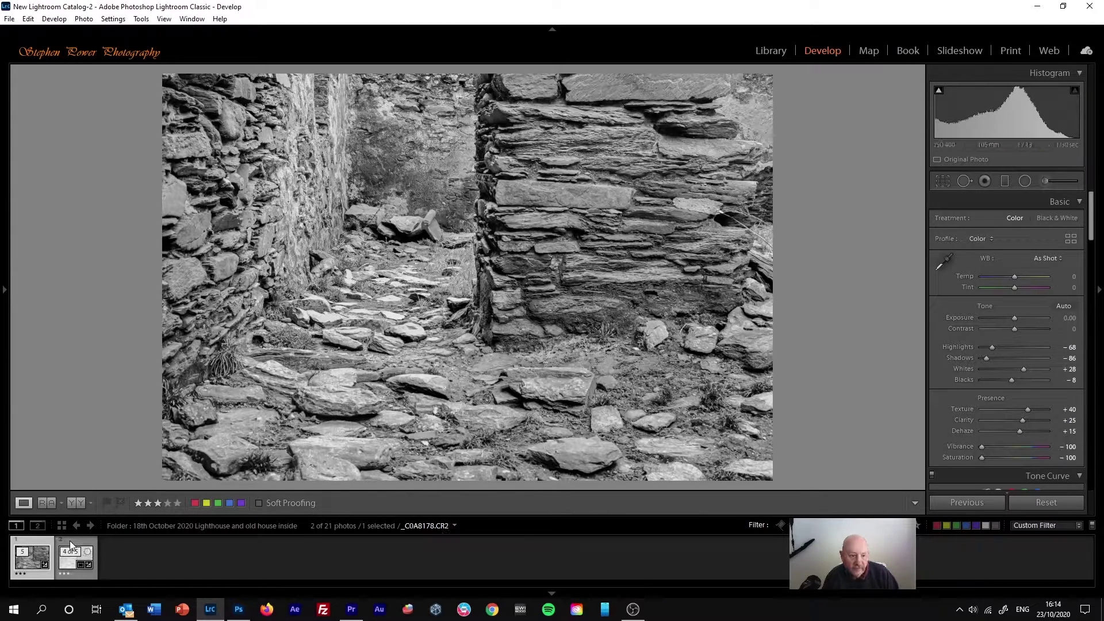
- Show the original scan and the edited photo in the Before & After side-by-side view
{"action": "key", "text": "y"}
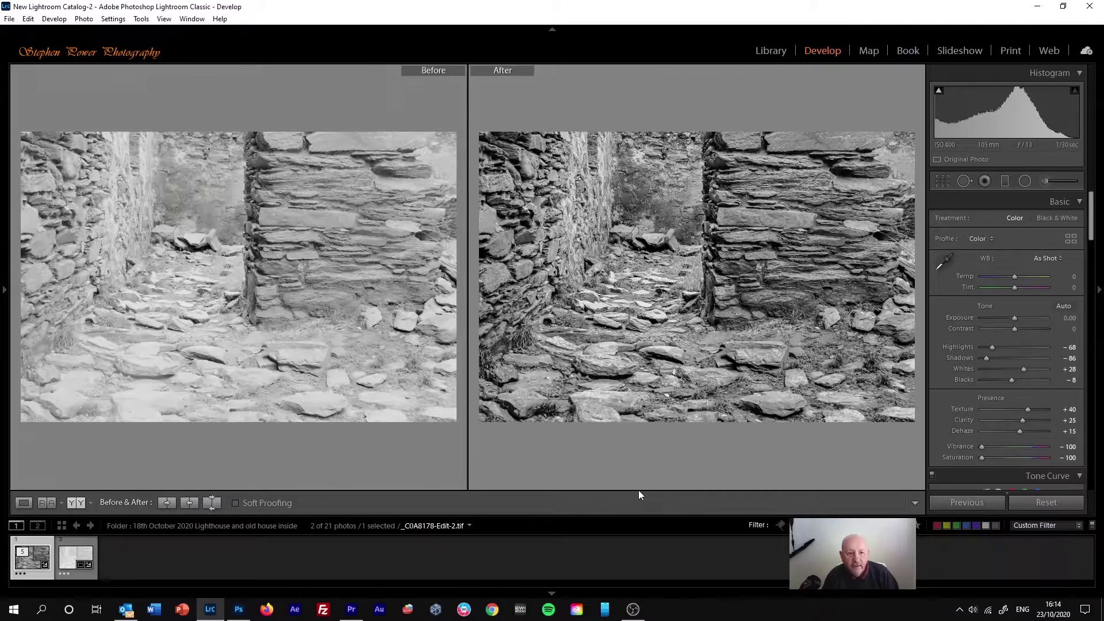